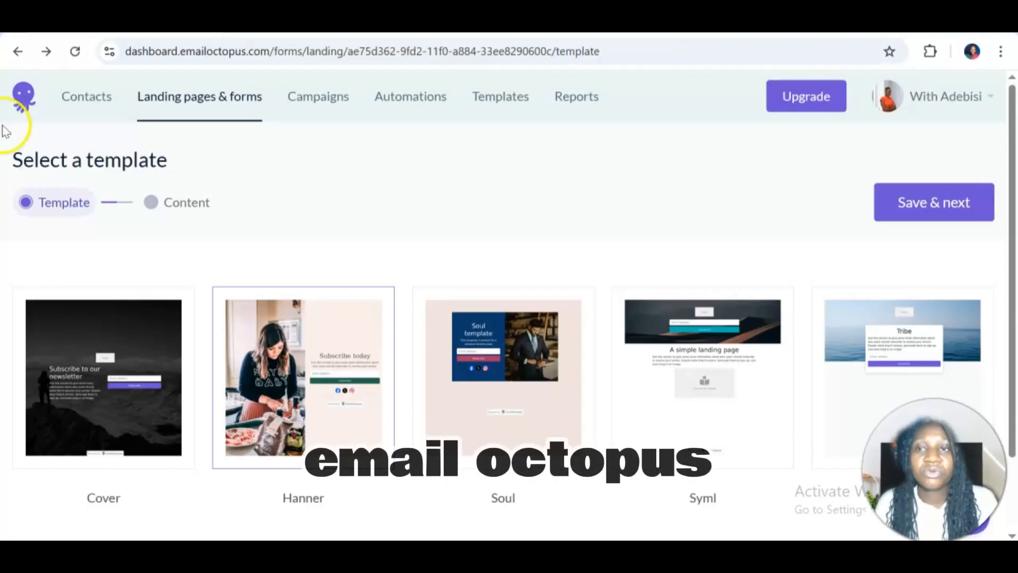
Look at the contact list and the dashboard's subscriber overview
left_click(85, 96)
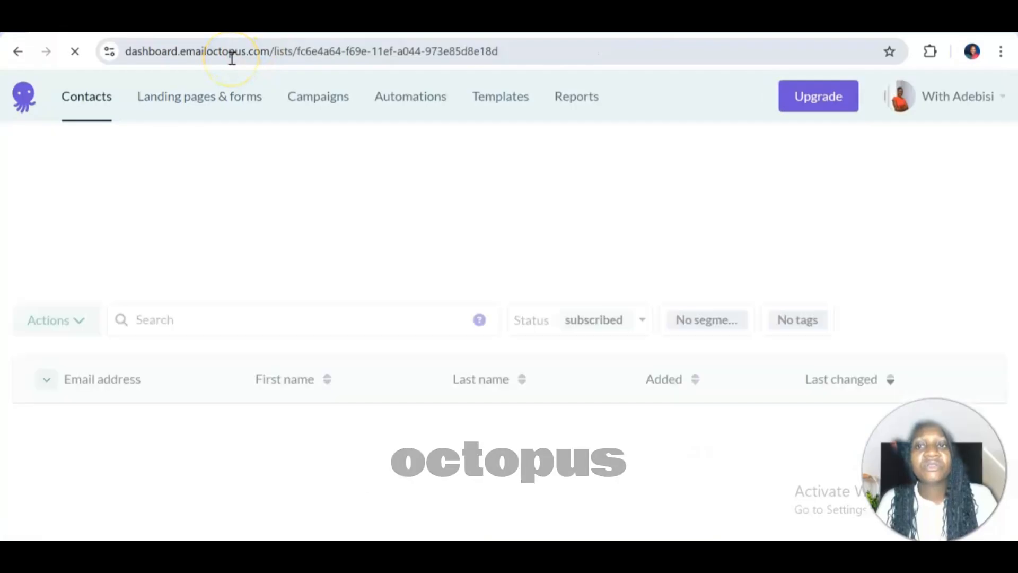
left_click(24, 95)
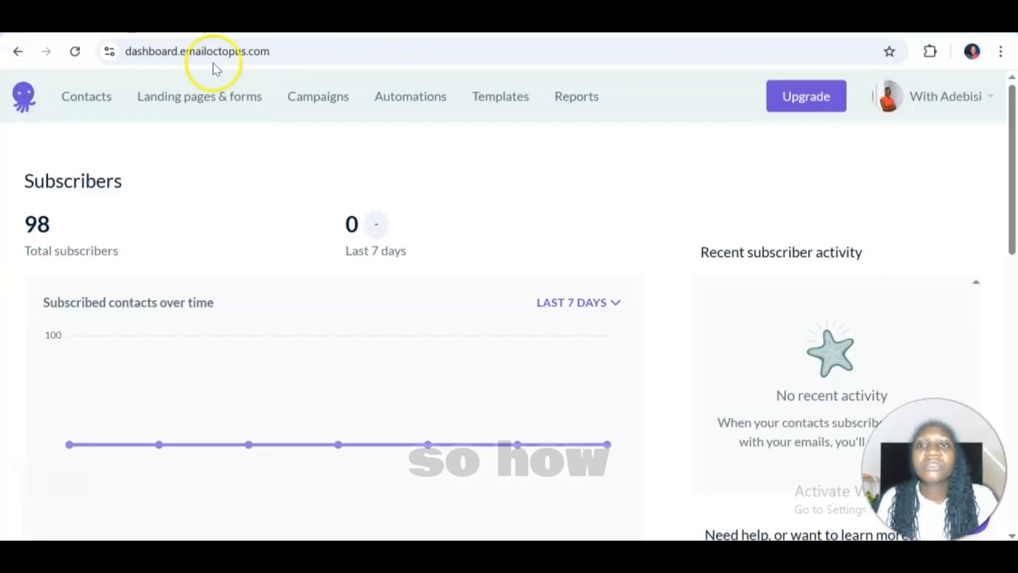
Open the Hanner page from the list of landing pages and show its global styles
left_click(185, 102)
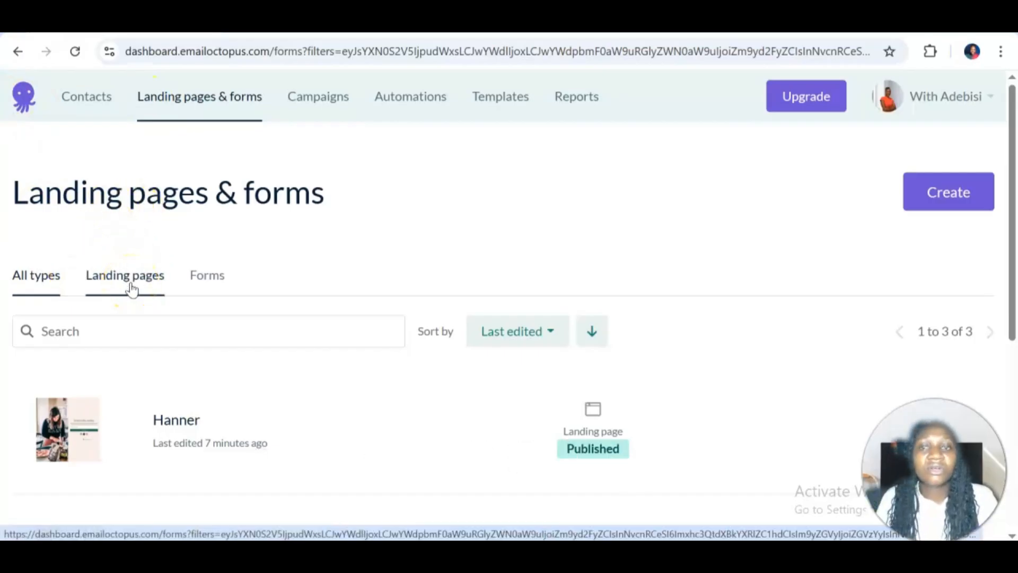
left_click(963, 206)
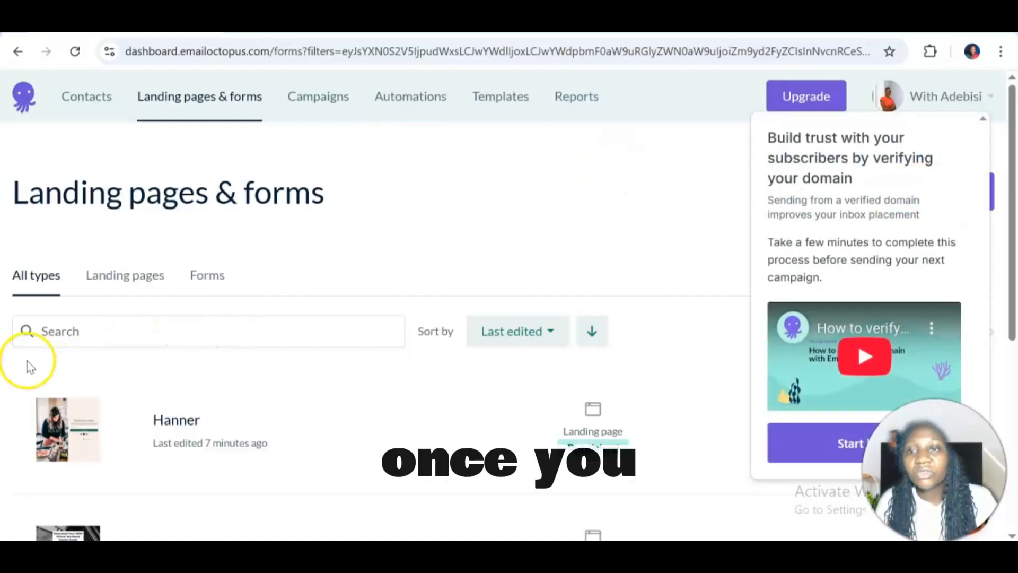
left_click(115, 270)
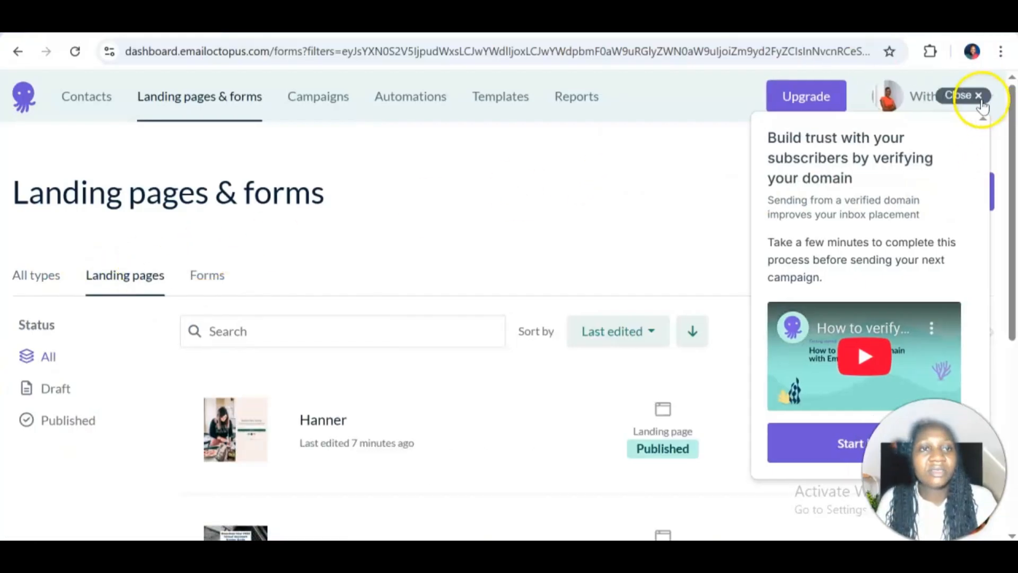
left_click(981, 103)
scroll(254, 328, "down", 2)
left_click(254, 329)
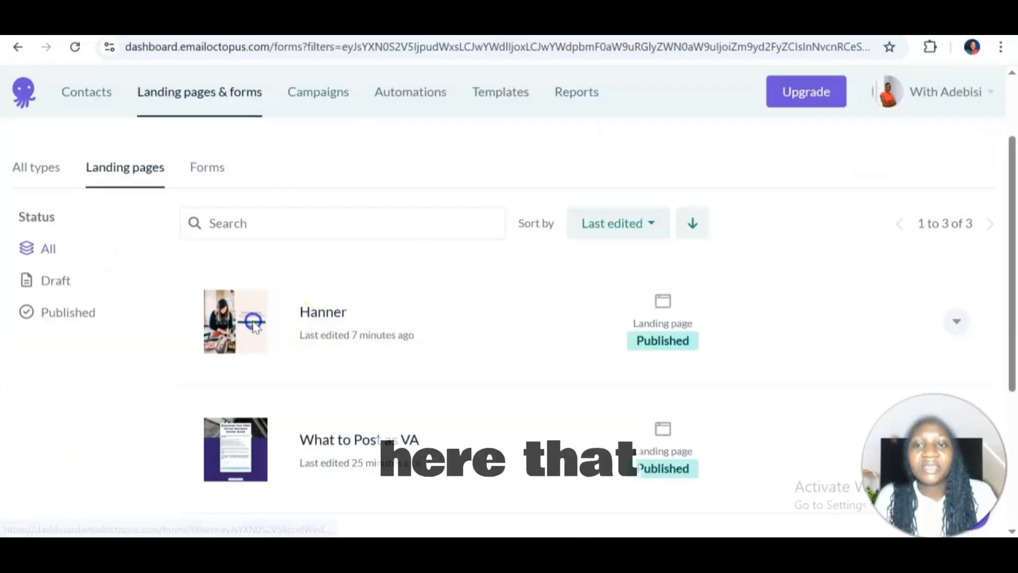
left_click(338, 316)
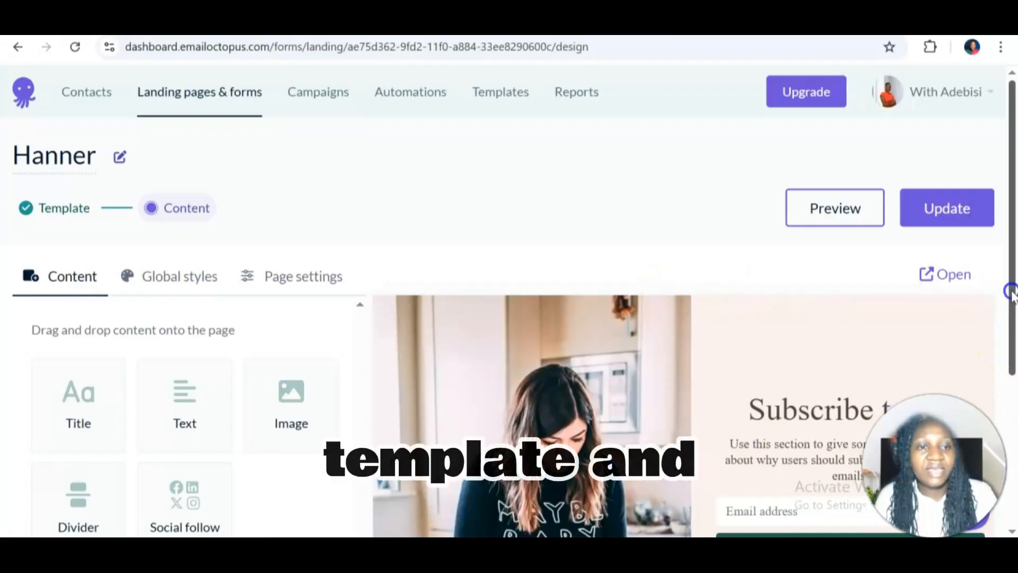
left_click_drag(1010, 294, 1013, 355)
left_click(308, 177)
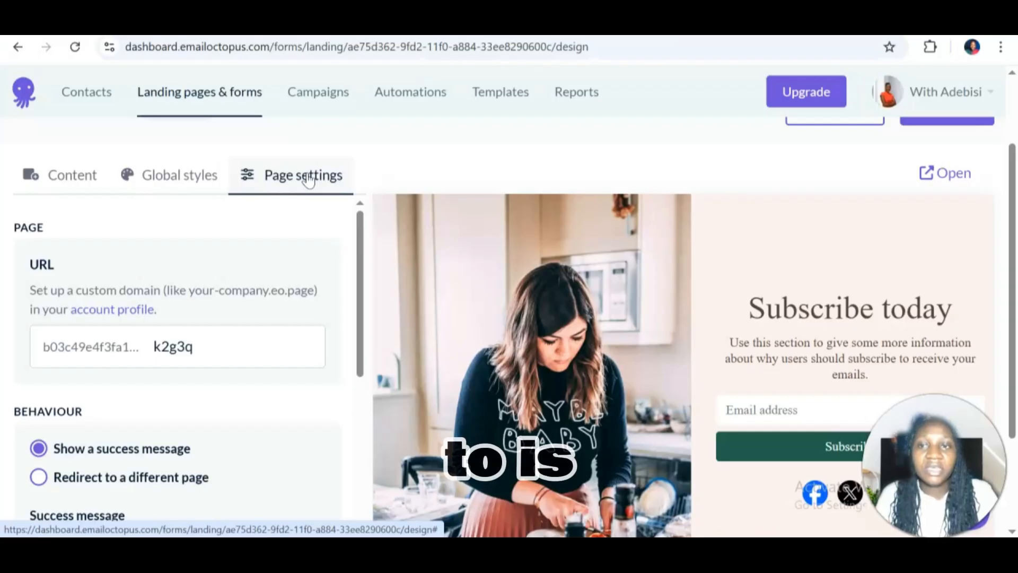
left_click(194, 177)
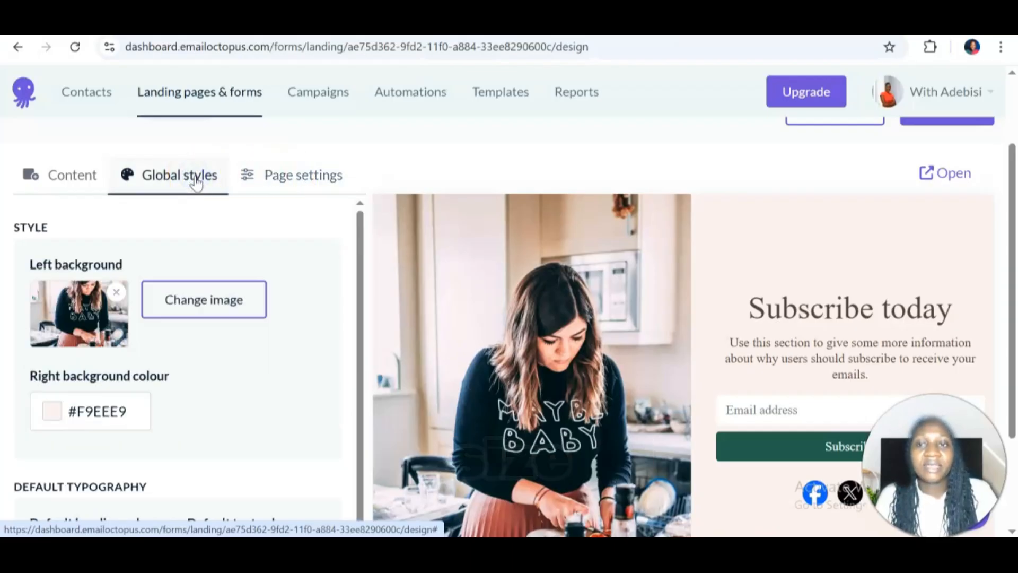
Set the left background to the recently uploaded welcome banner for the resource hub
left_click(174, 301)
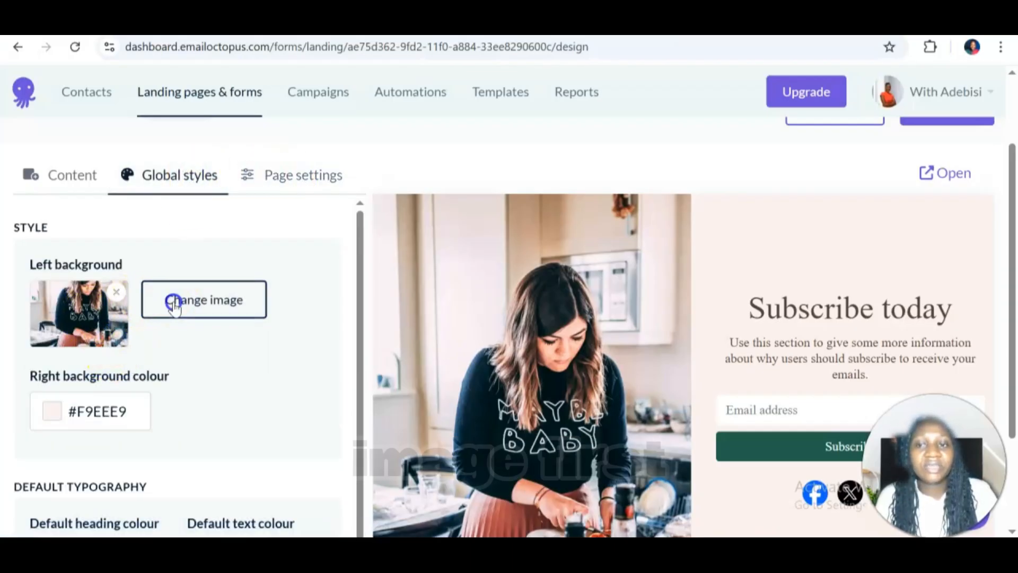
left_click(137, 229)
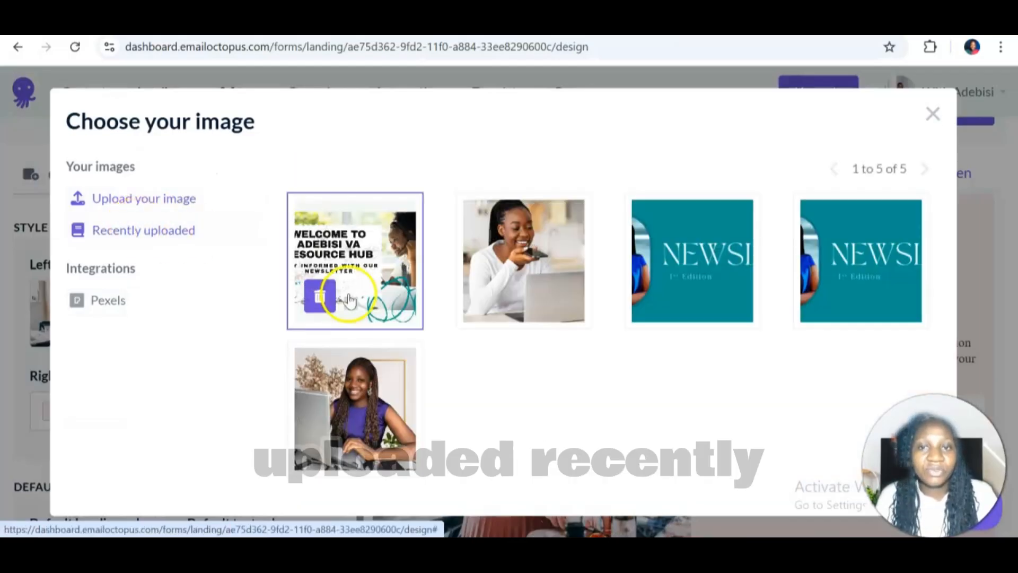
left_click(373, 297)
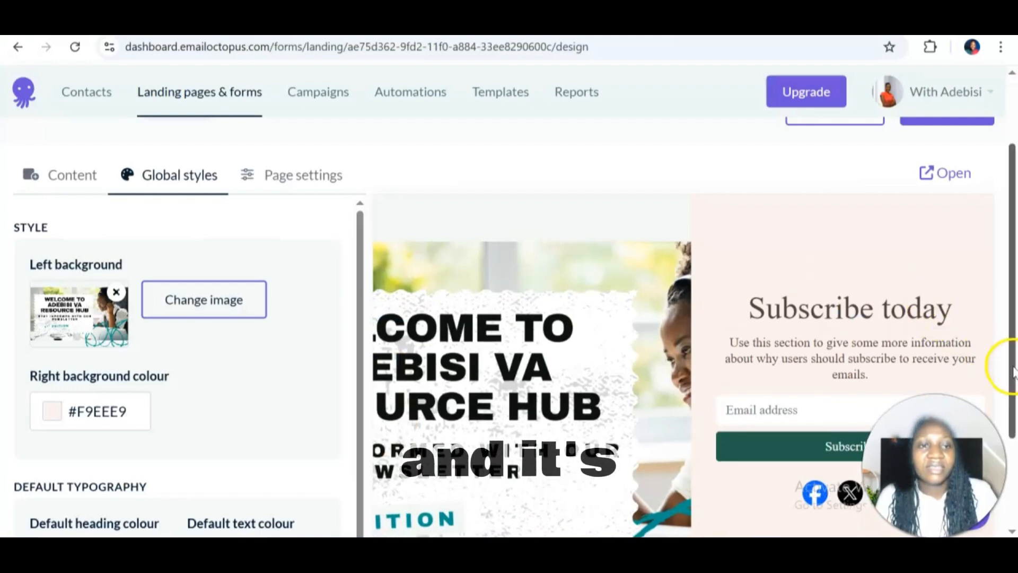
left_click_drag(1011, 359, 1013, 442)
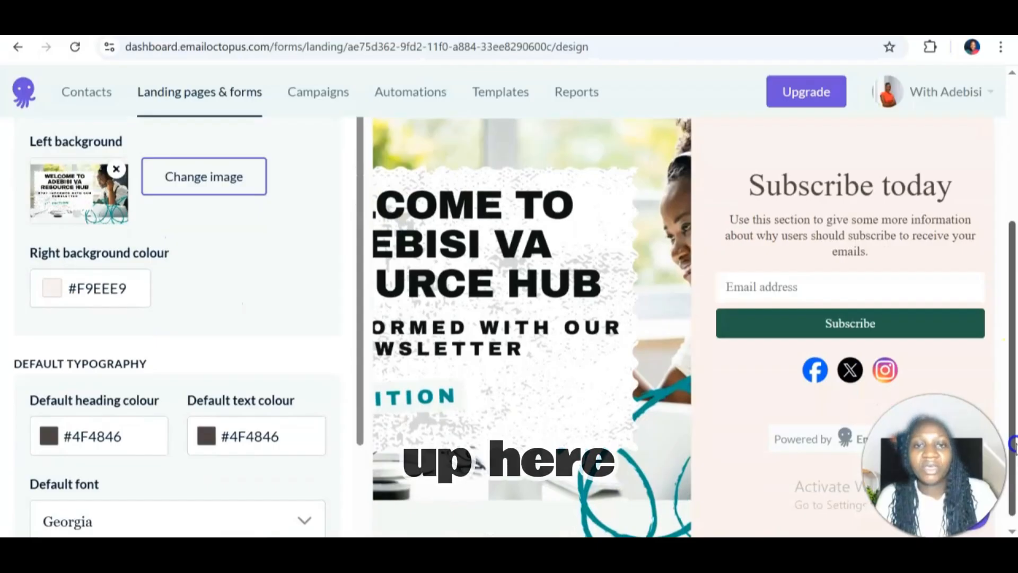
Set the left background to the recently uploaded photo of the woman in white speaking into a phone
left_click(233, 181)
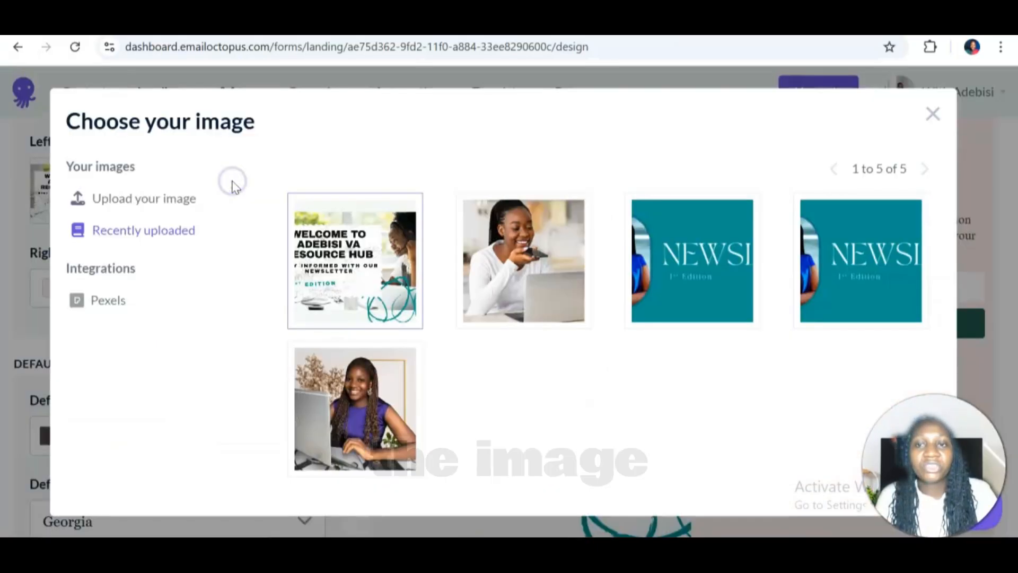
left_click(553, 253)
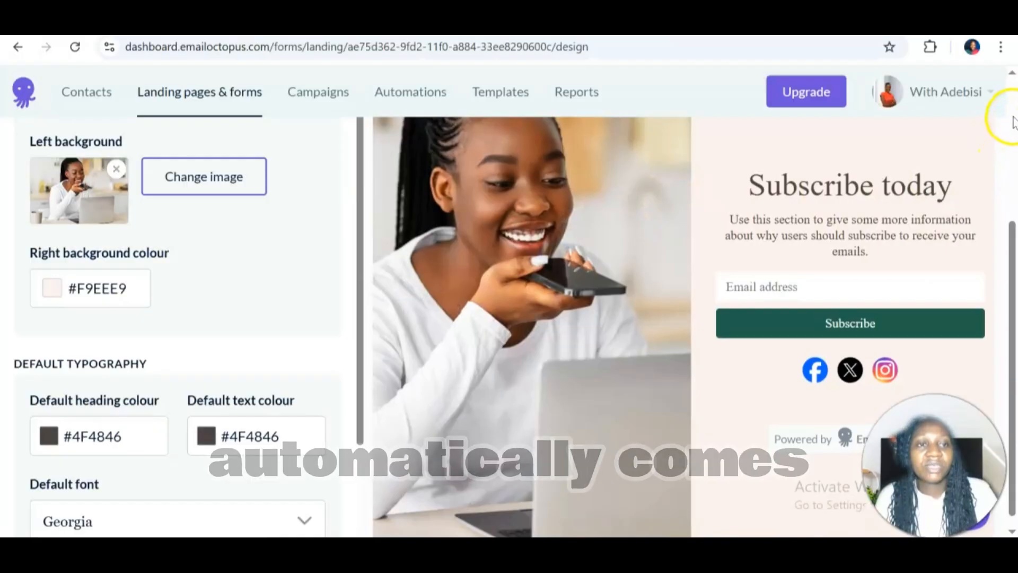
scroll(1012, 122, "up", 4)
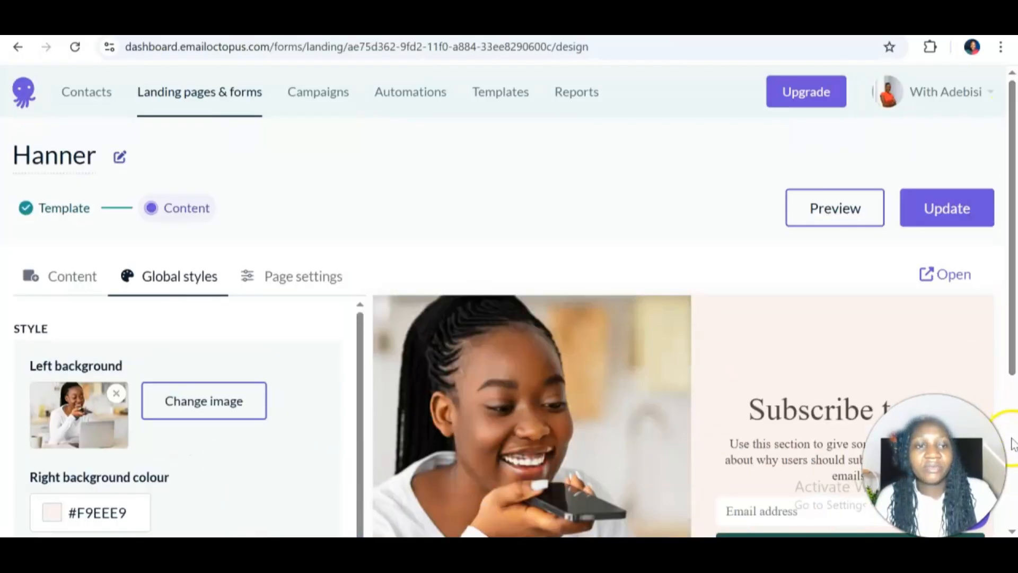
scroll(1012, 444, "down", 4)
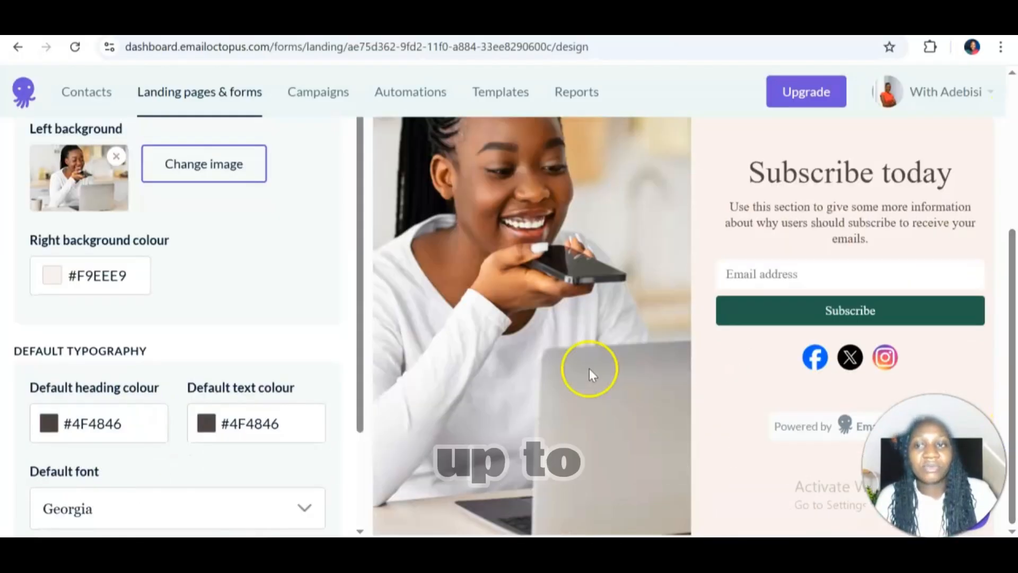
Set the right background colour to the light blue brand colour #9CD8E2
left_click(52, 282)
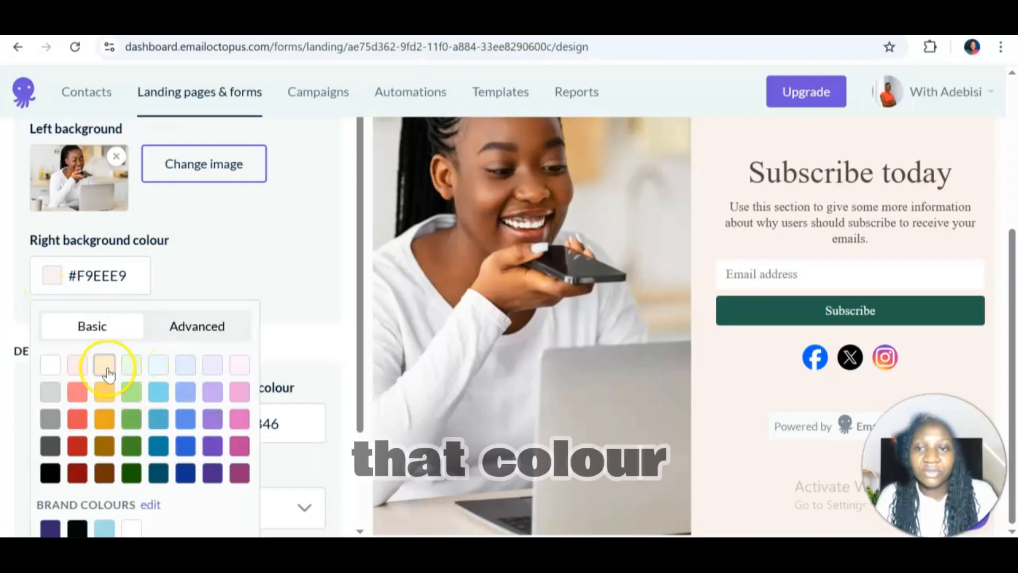
left_click(105, 527)
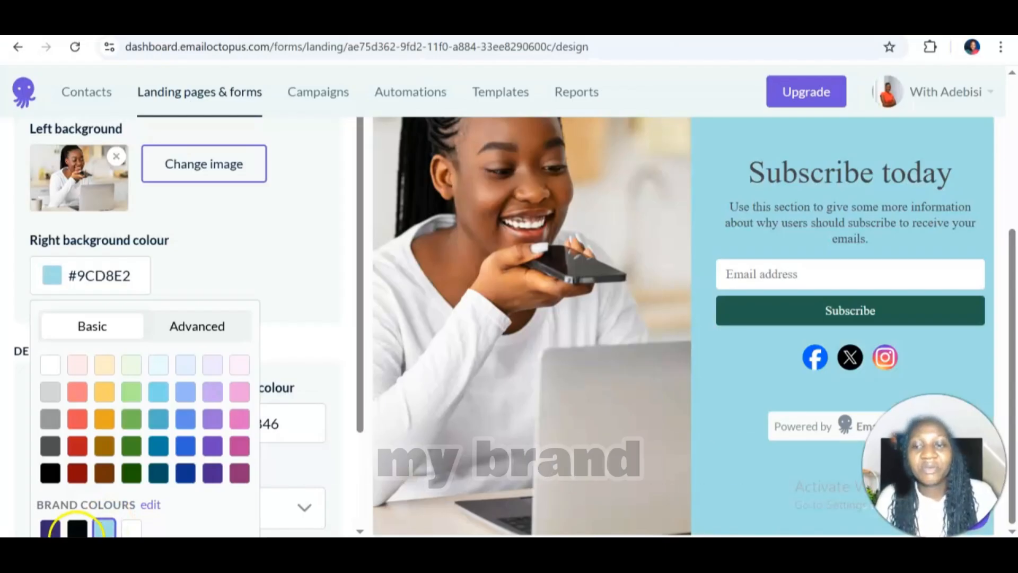
left_click(281, 292)
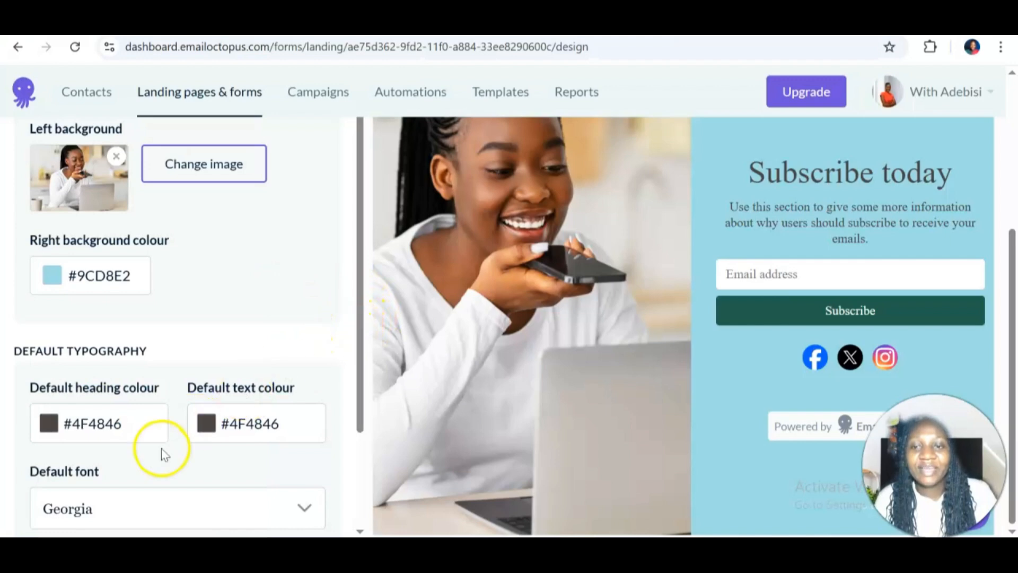
Set the default text colour to the dark purple brand colour #3A2A6E
left_click(214, 425)
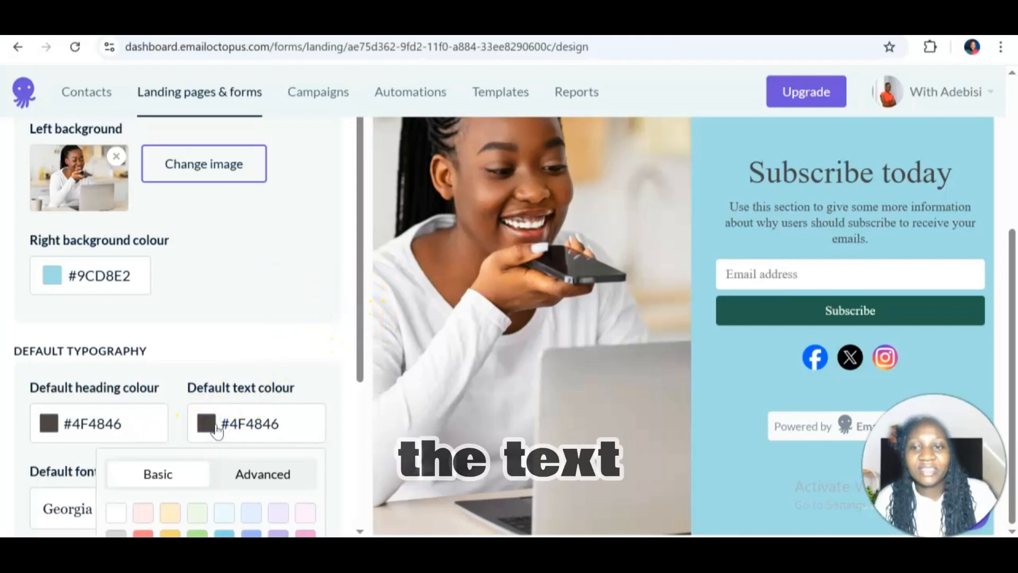
scroll(353, 392, "down", 3)
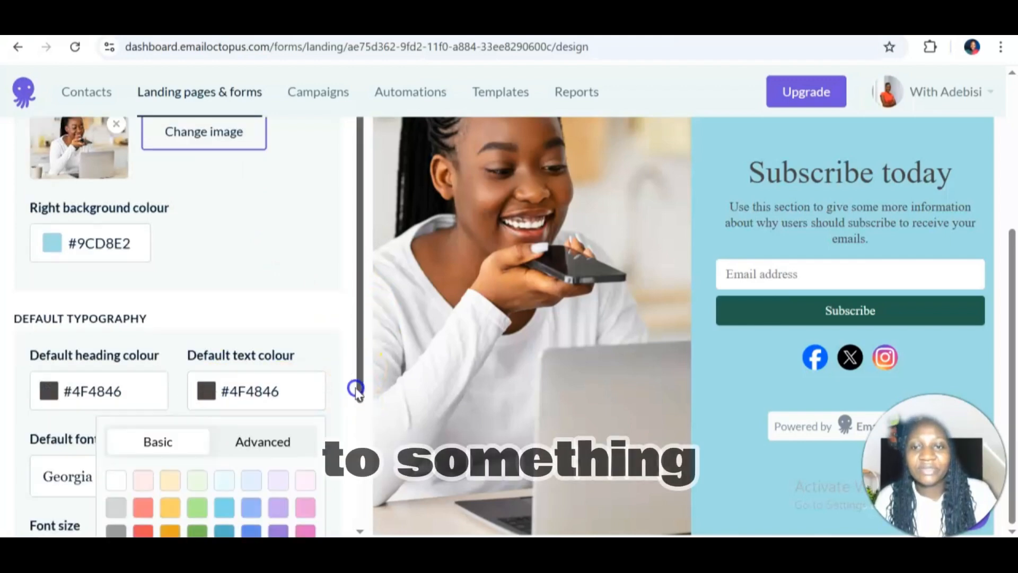
scroll(350, 441, "down", 2)
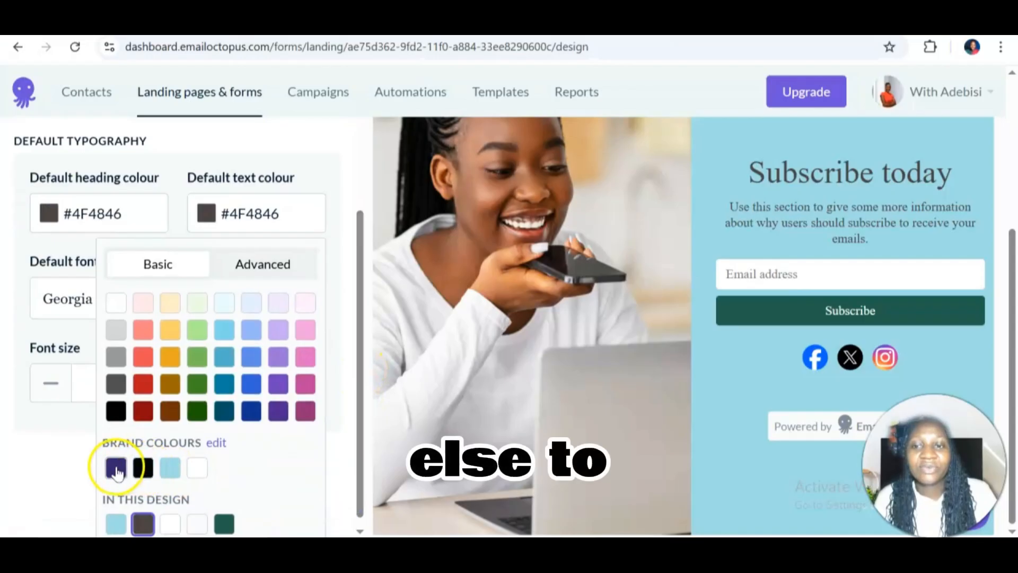
left_click(116, 468)
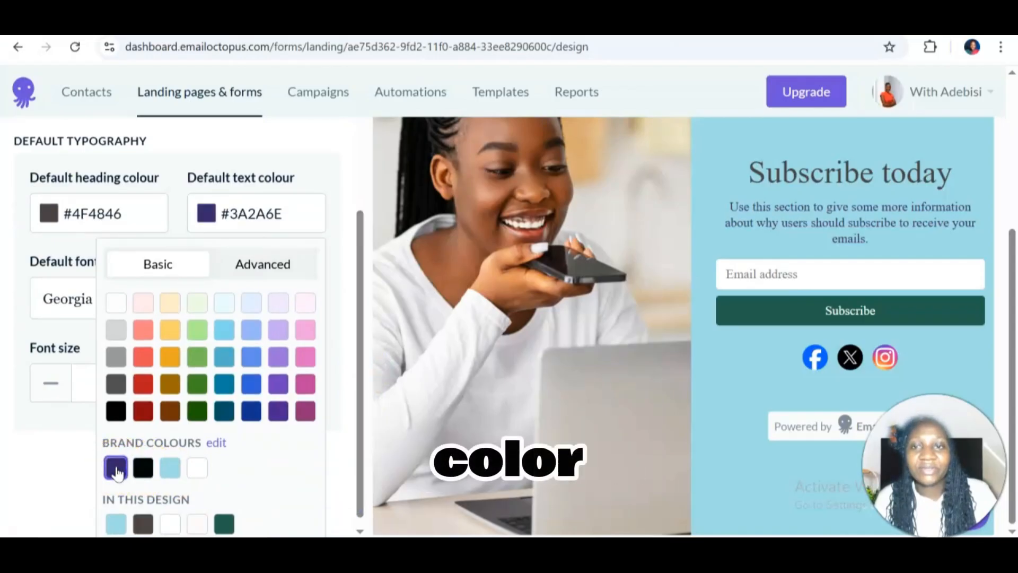
left_click(47, 214)
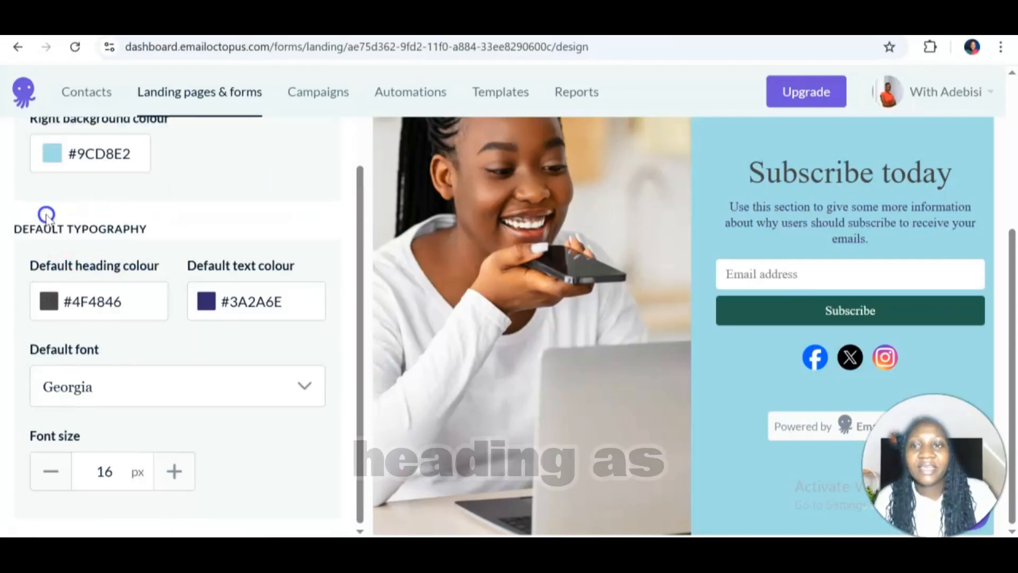
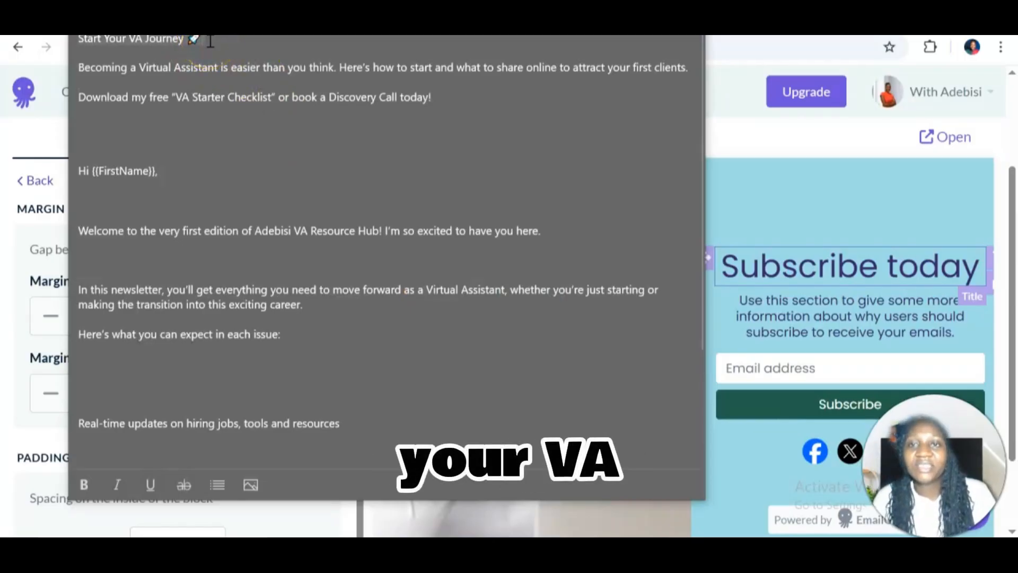
Replace the "Subscribe today" title with "Start Your VA Journey", without the rocket emoji
left_click(764, 272)
key("ctrl+a")
type("Start Your VA Journey 🚀")
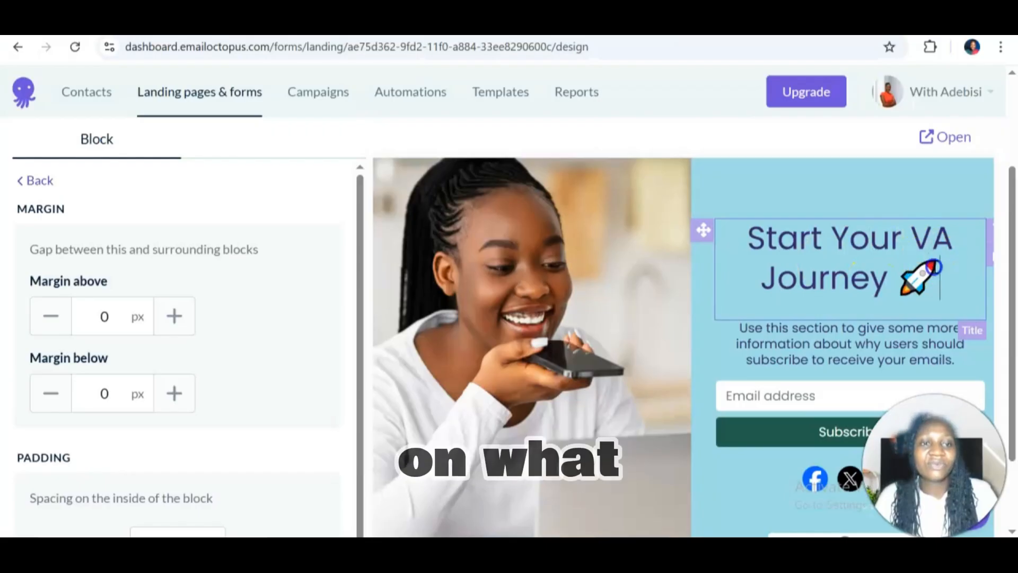
left_click(935, 267)
key("BackSpace")
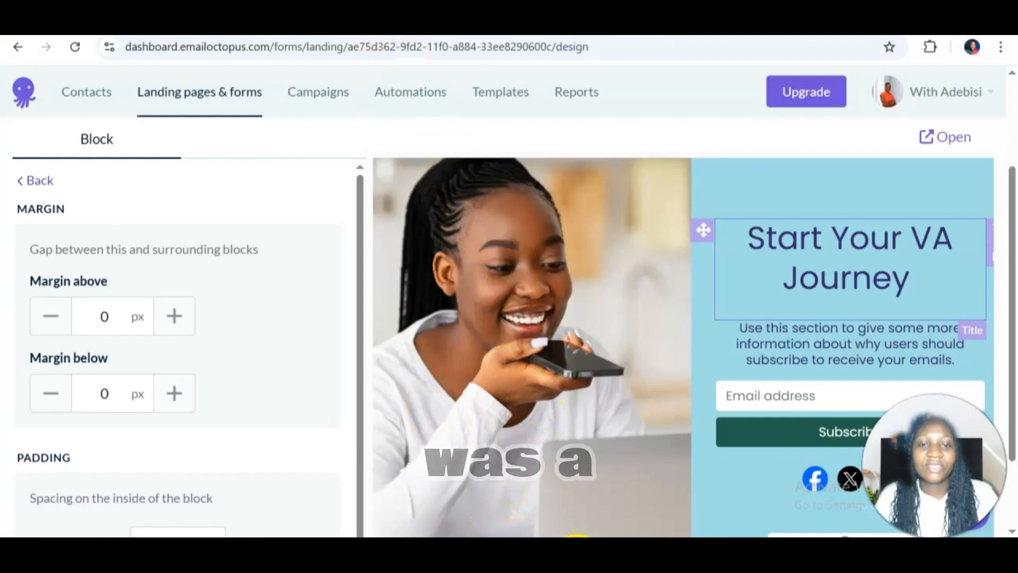
Change the description to "Becoming a Virtual Assistant is easier than you think. Here’s how to start and what to share online to attract your first clients."
mouse_move(579, 512)
left_click(533, 495)
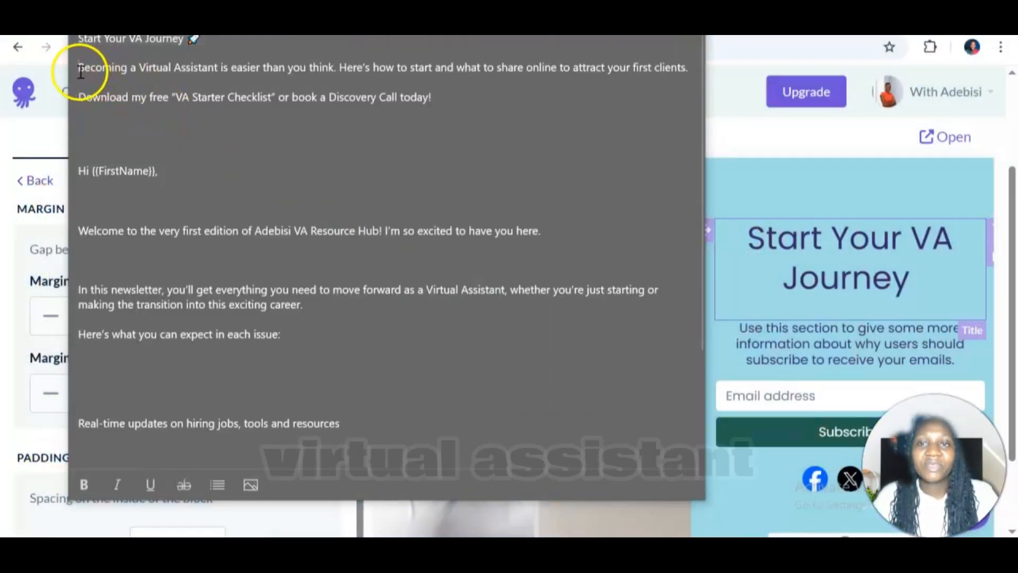
mouse_move(79, 71)
left_mouse_down()
mouse_move(271, 96)
mouse_move(427, 64)
mouse_move(518, 75)
mouse_move(668, 68)
mouse_move(694, 82)
left_mouse_up()
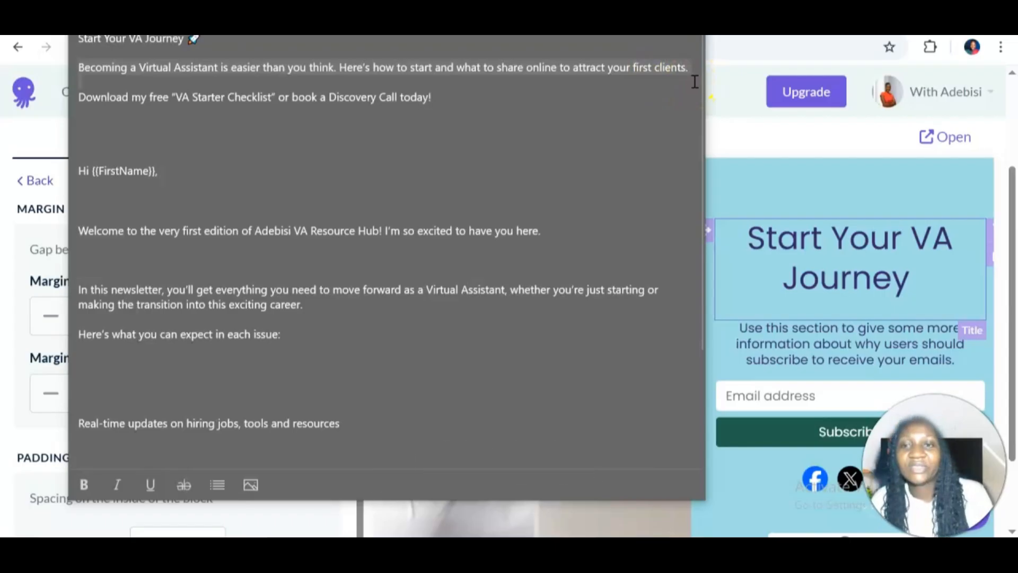
left_click(950, 324)
triple_click(883, 343)
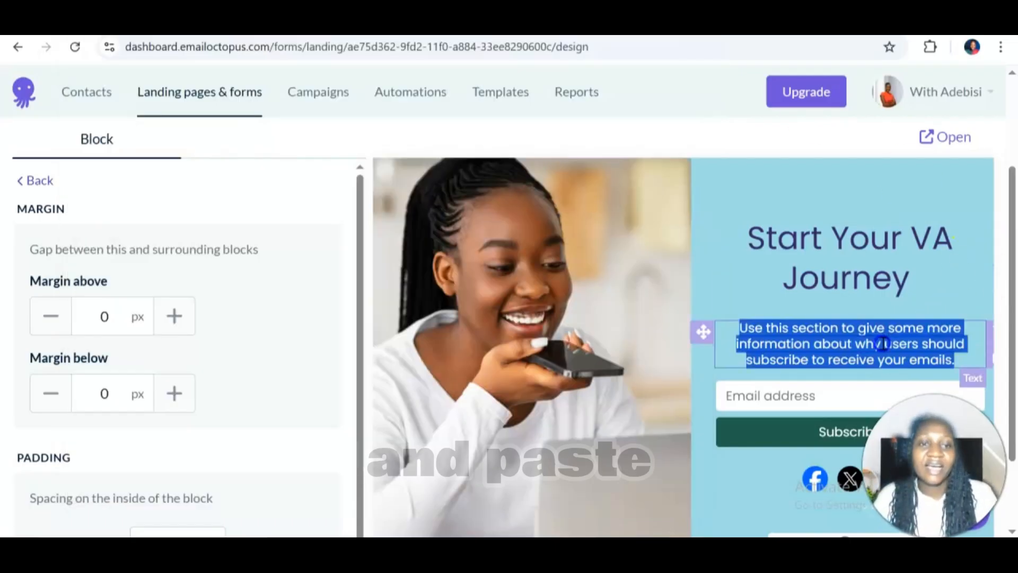
type("Becoming a Virtual Assistant is easier than you think. Here’s how to start and what to share online to attract your first clients.")
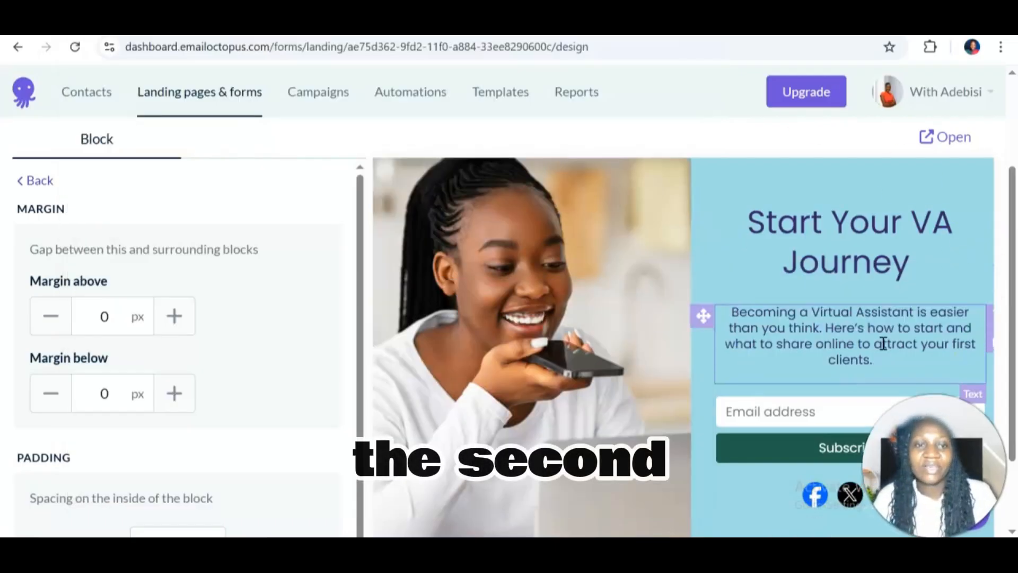
left_click(1015, 380)
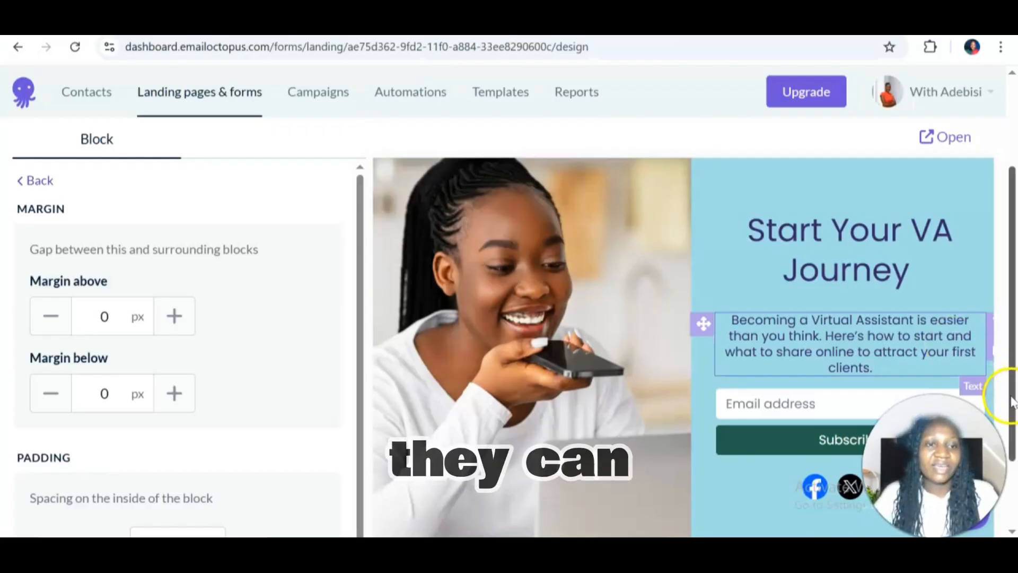
mouse_move(1013, 401)
left_mouse_down()
mouse_move(1013, 475)
mouse_move(1010, 403)
left_mouse_up()
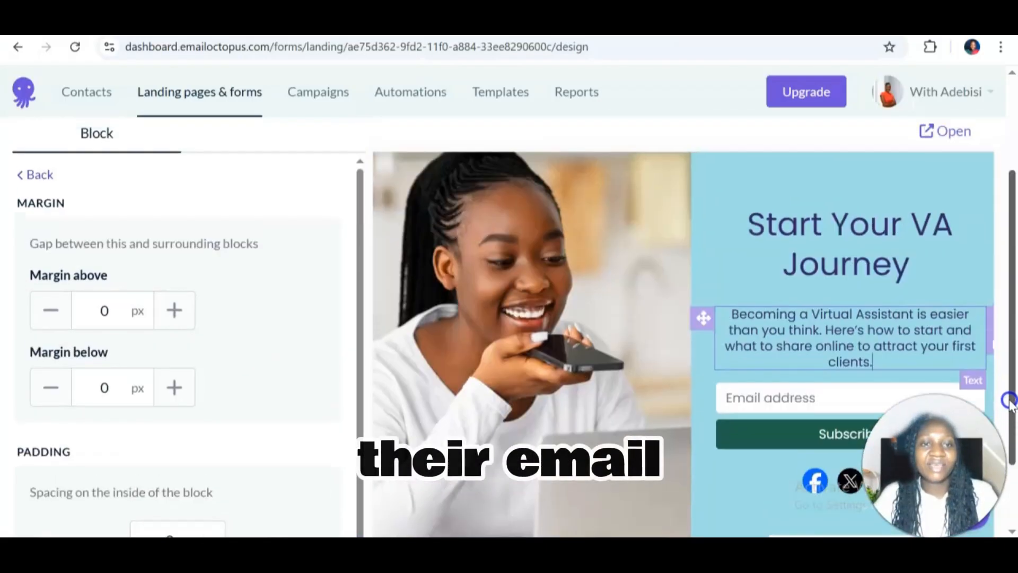
left_click(35, 176)
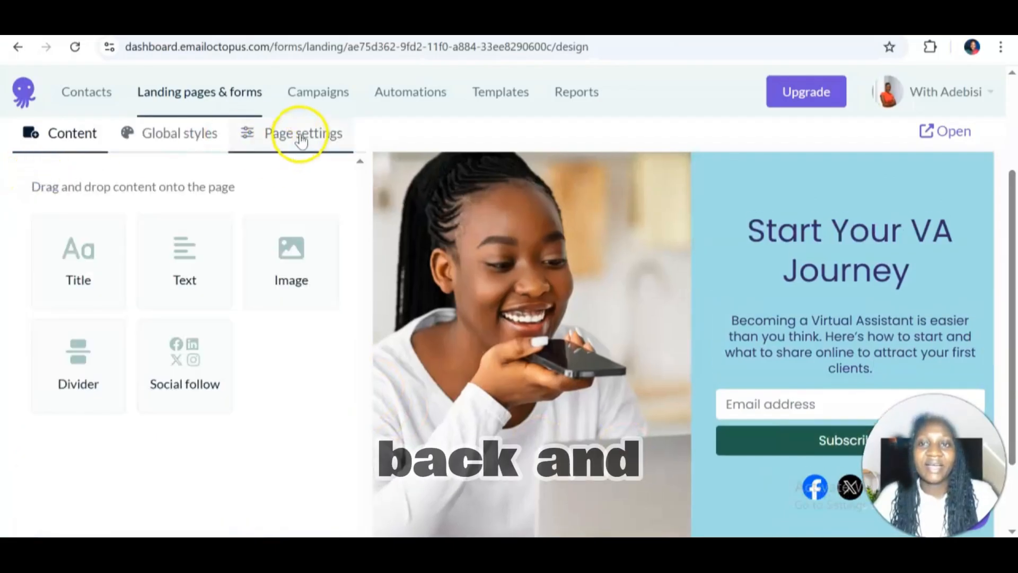
Extend the page's success message to "Thanks for subscribing! Please kindly check your inbox for your lead magnet."
left_click(300, 136)
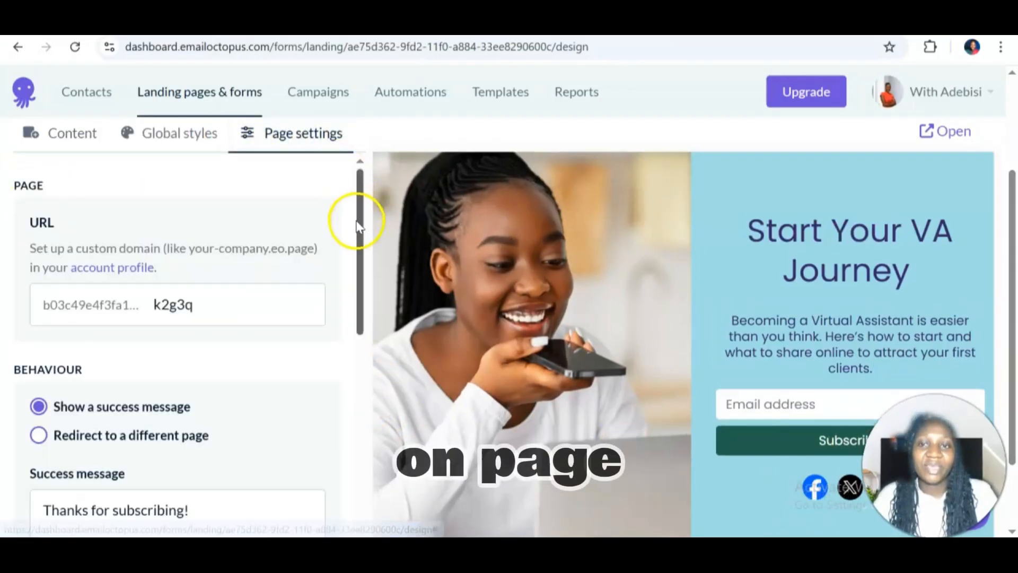
left_click_drag(357, 220, 377, 269)
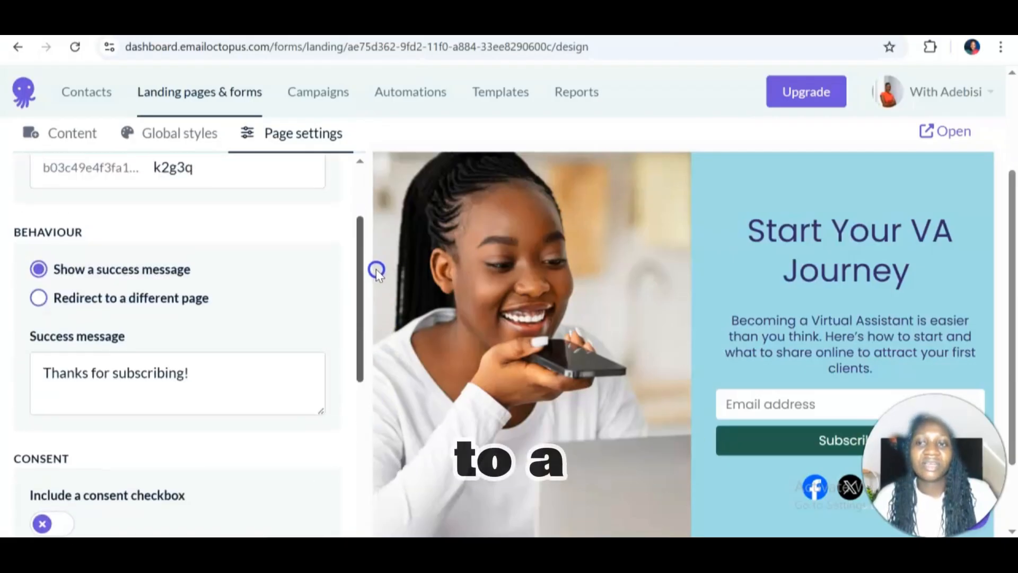
left_click(217, 368)
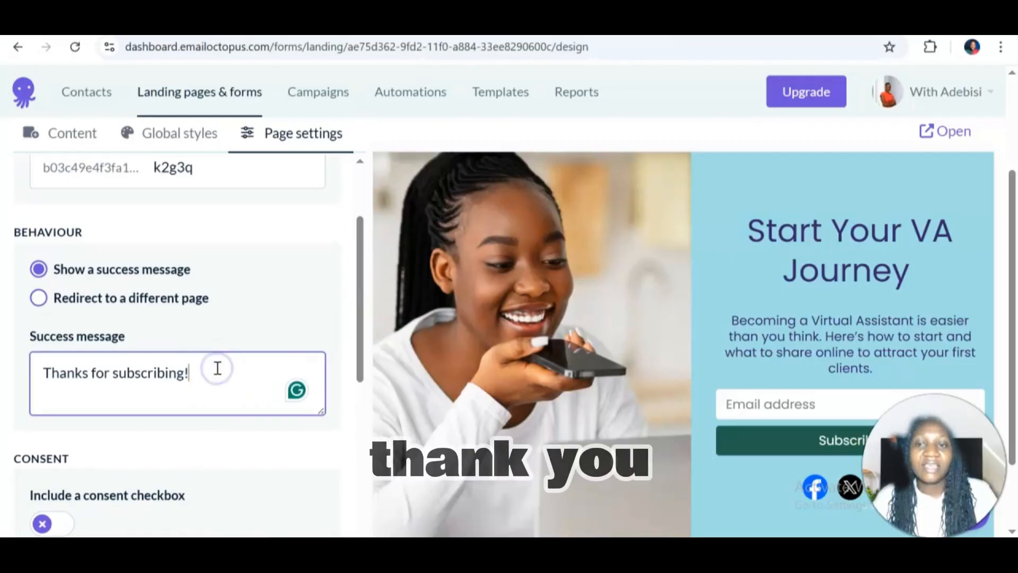
type("Pl")
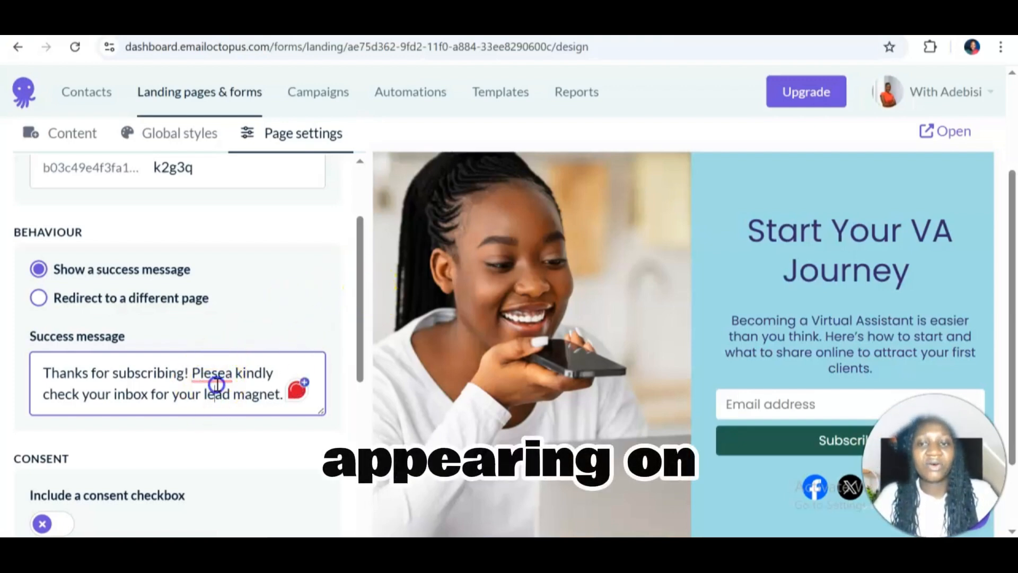
mouse_move(209, 378)
left_click(217, 417)
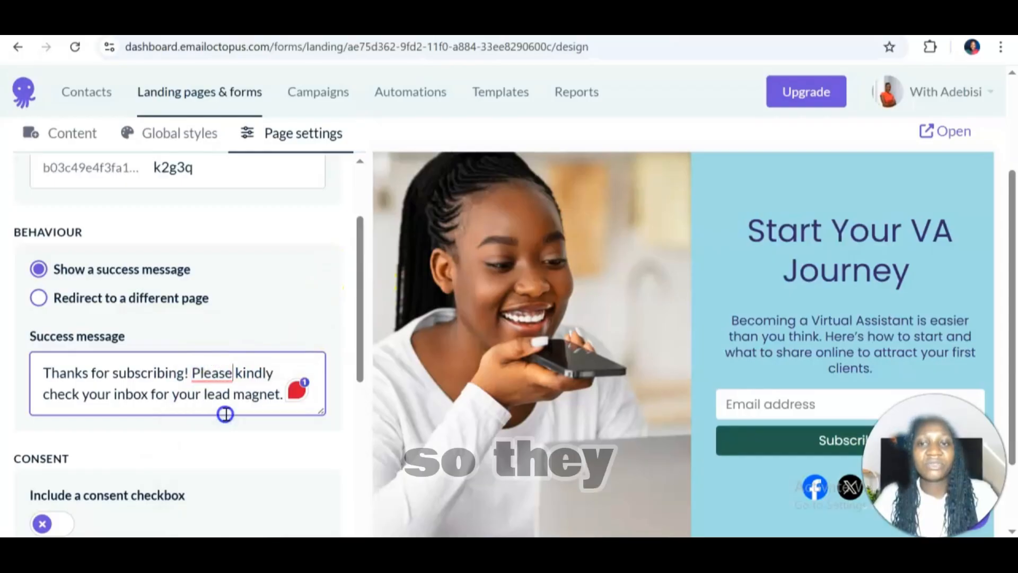
Change the custom ending of the landing page URL to "startyourVAjourneyhere"
left_click_drag(362, 254, 359, 198)
left_click(241, 305)
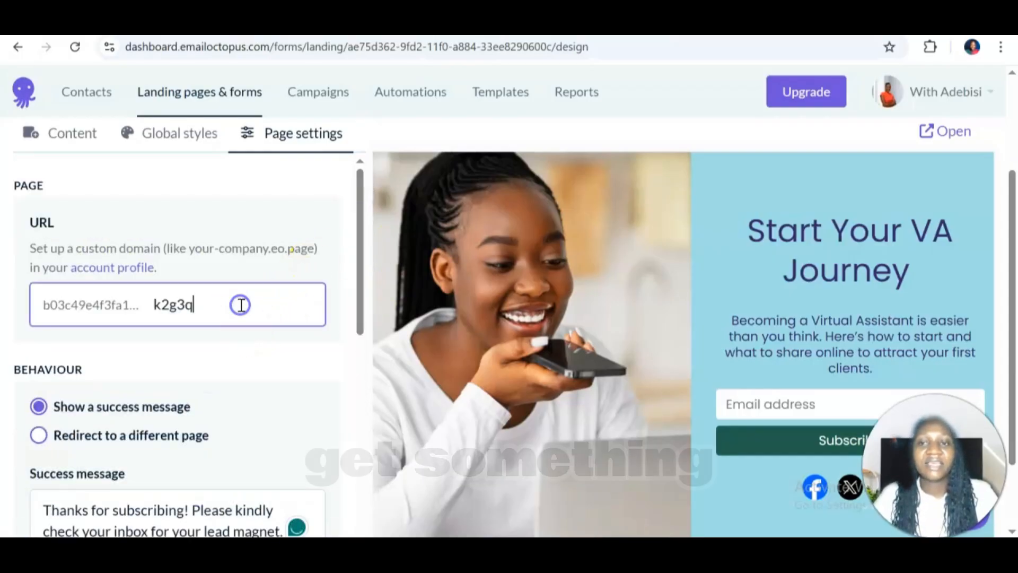
double_click(241, 305)
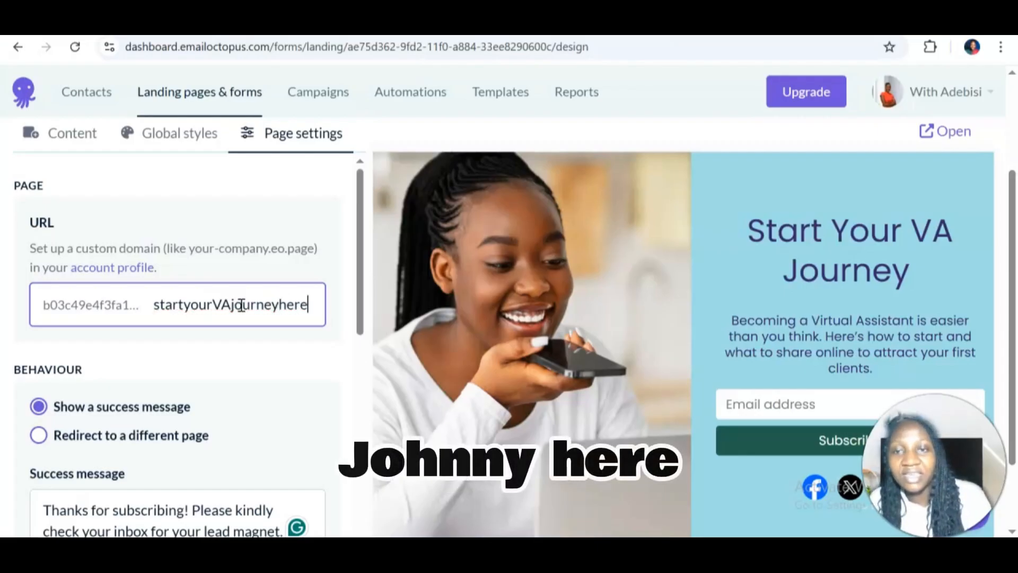
right_click(310, 365)
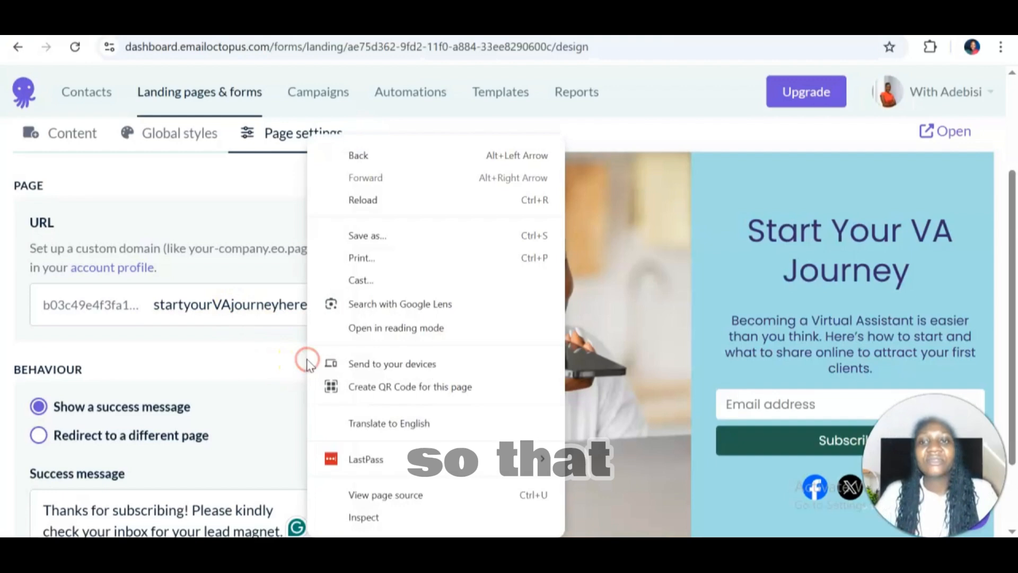
left_click(217, 362)
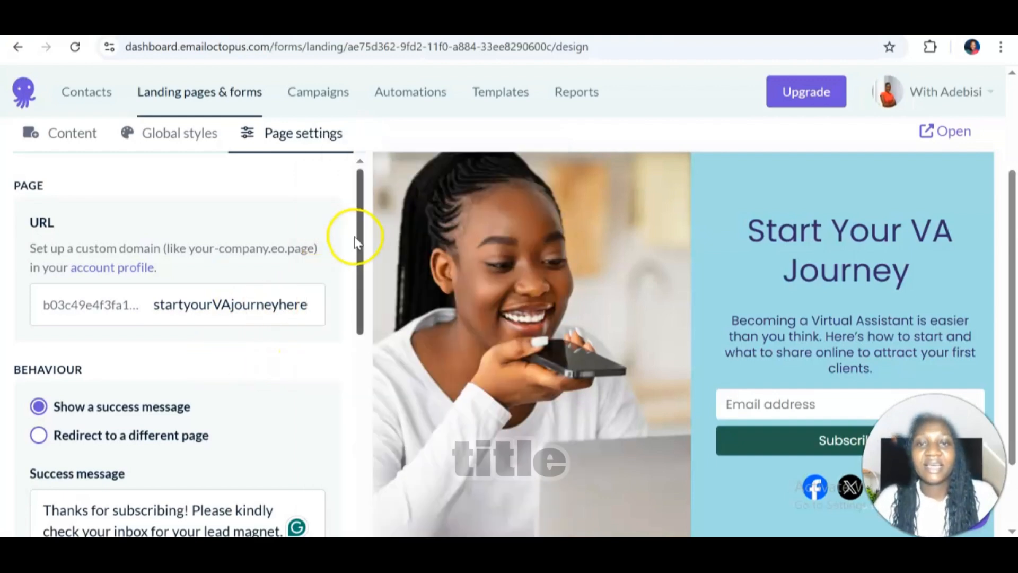
Replace the "Hanner Template" SEO title with "VA Content Leads"
left_click_drag(355, 238, 350, 392)
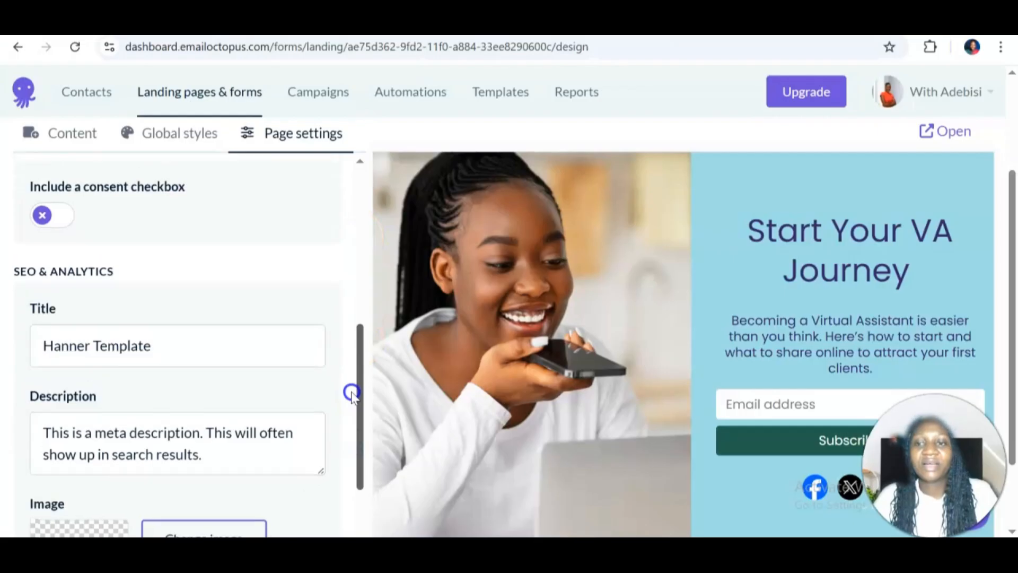
left_click(211, 347)
double_click(210, 349)
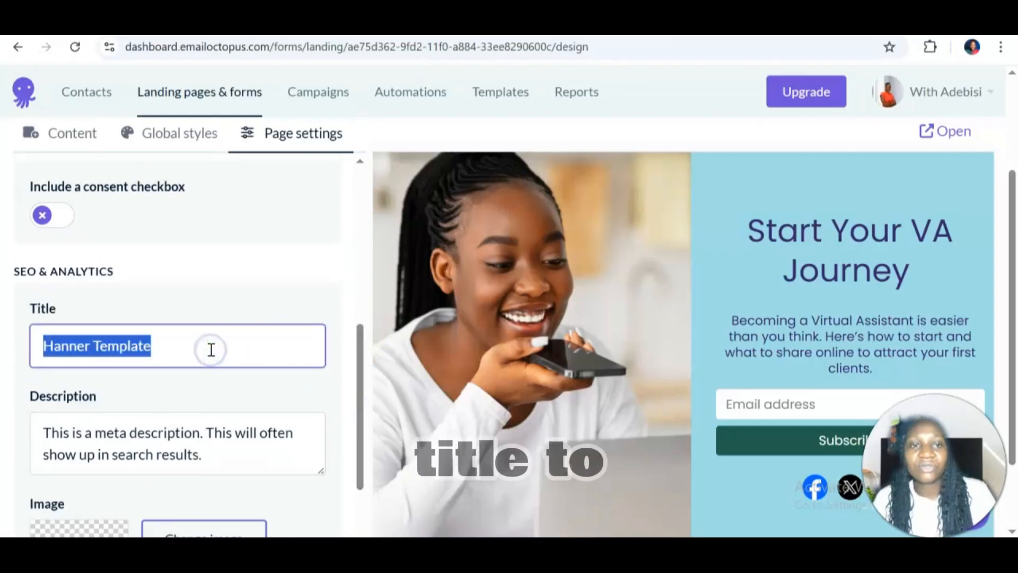
type("VA")
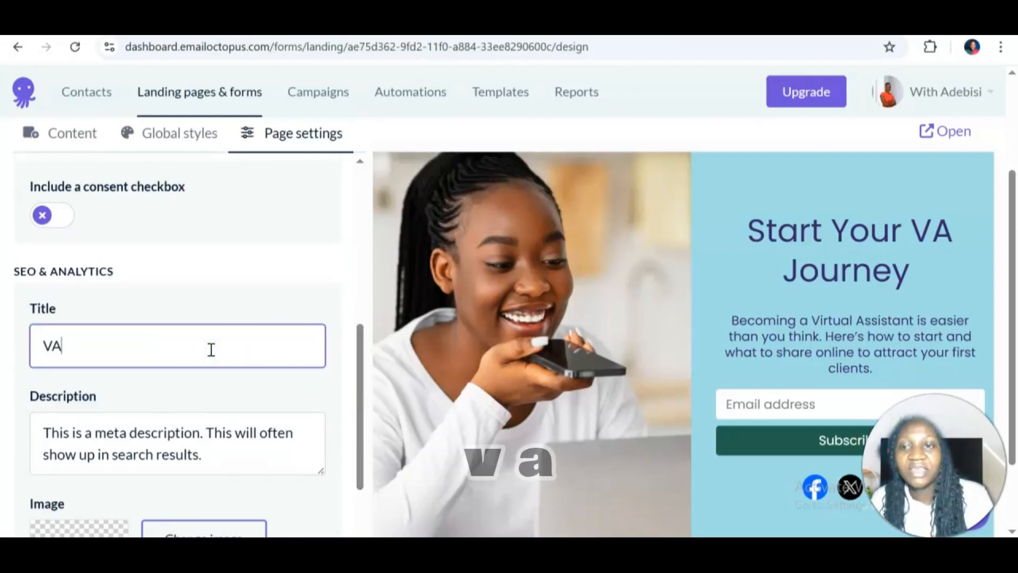
type(" Con")
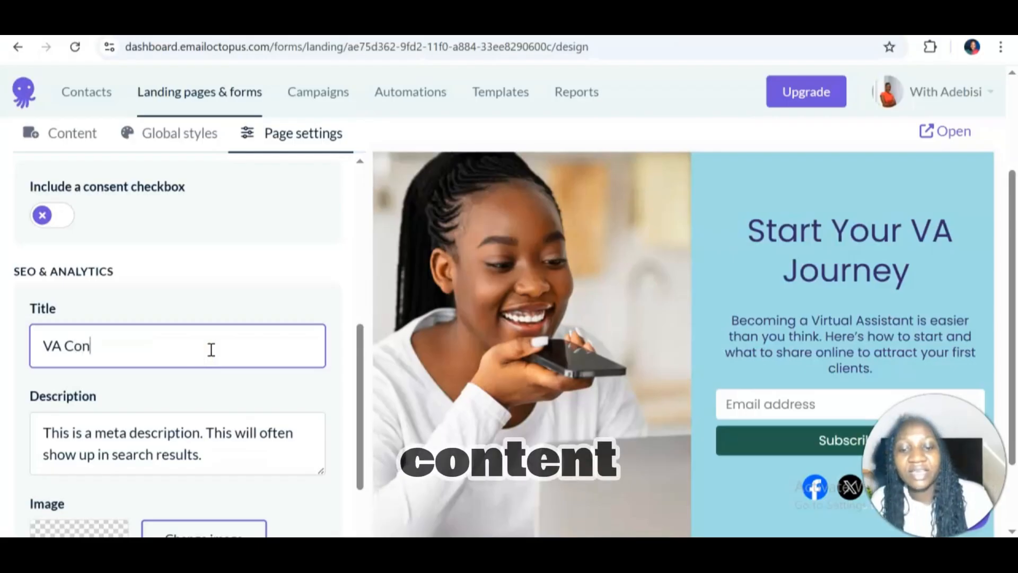
type("tent Leads")
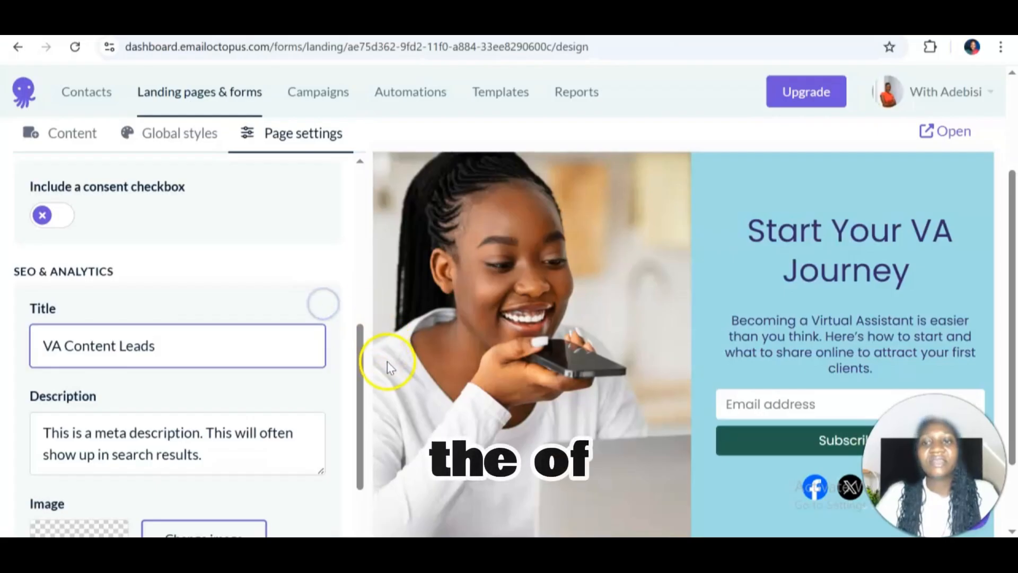
Switch to Sticky Notes and copy the line "Download my free “VA Starter Checklist” or book a Discovery Call today!" for the SEO description
left_click_drag(359, 370, 357, 409)
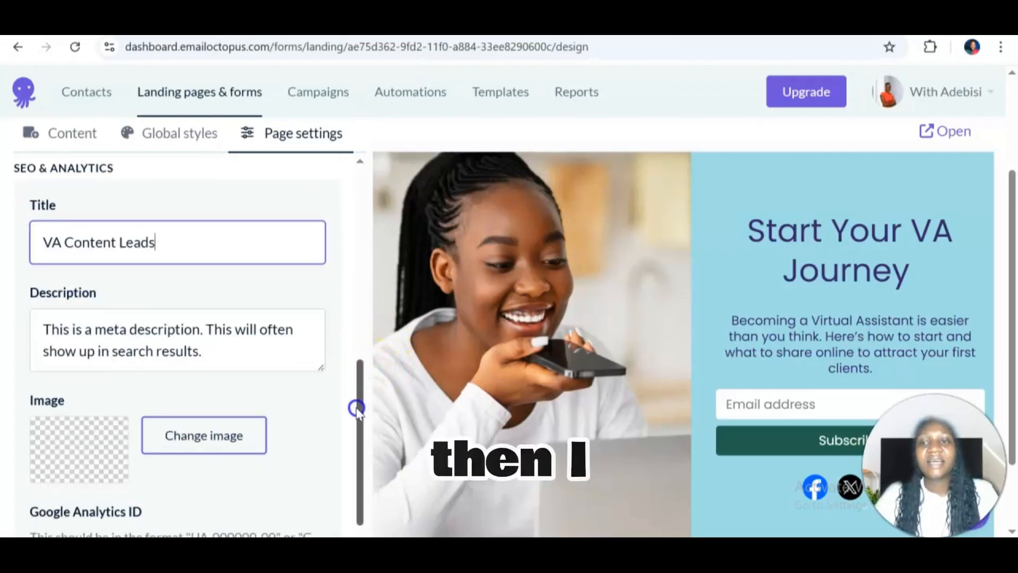
left_click(200, 337)
key("ctrl+a")
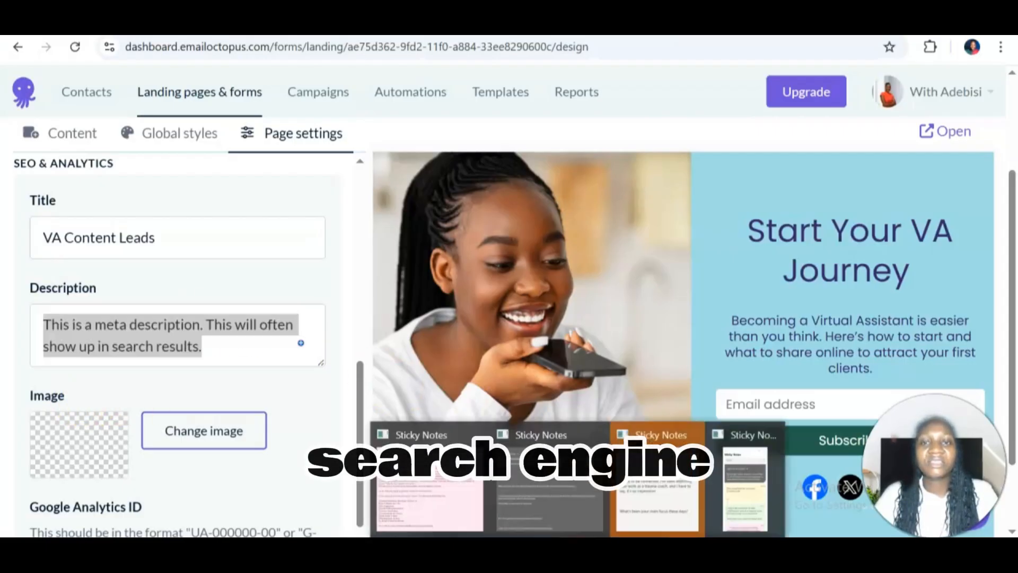
left_click(529, 459)
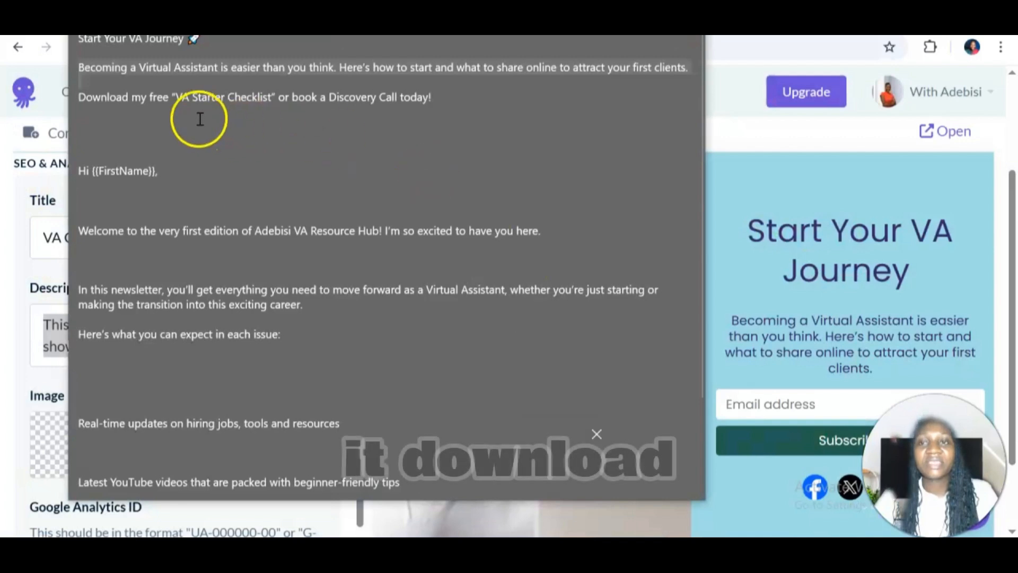
left_click(188, 100)
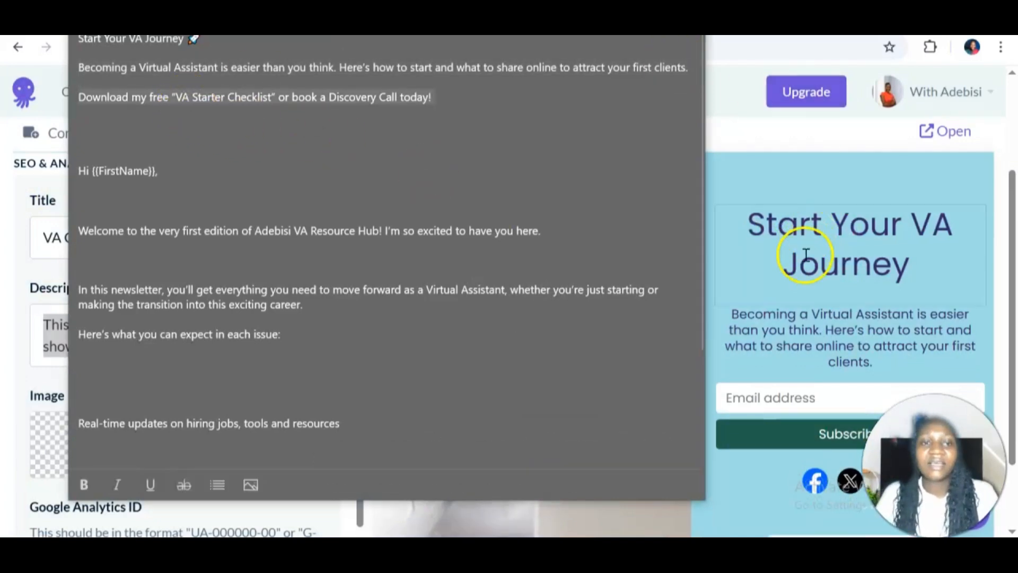
Replace the placeholder SEO description with "Download my free “VA Starter Checklist” or book a Discovery Call today!"
left_click(770, 287)
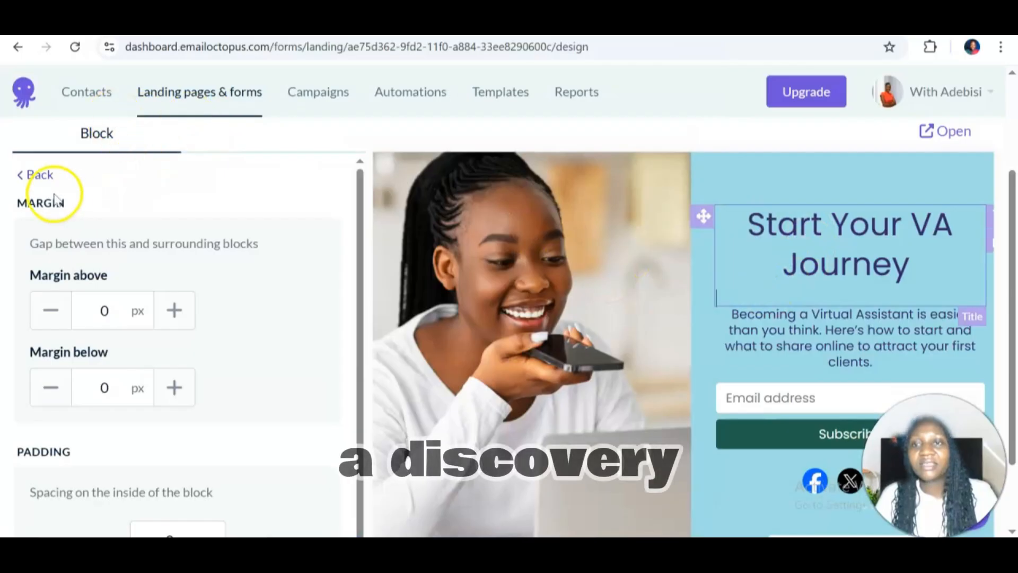
left_click(26, 176)
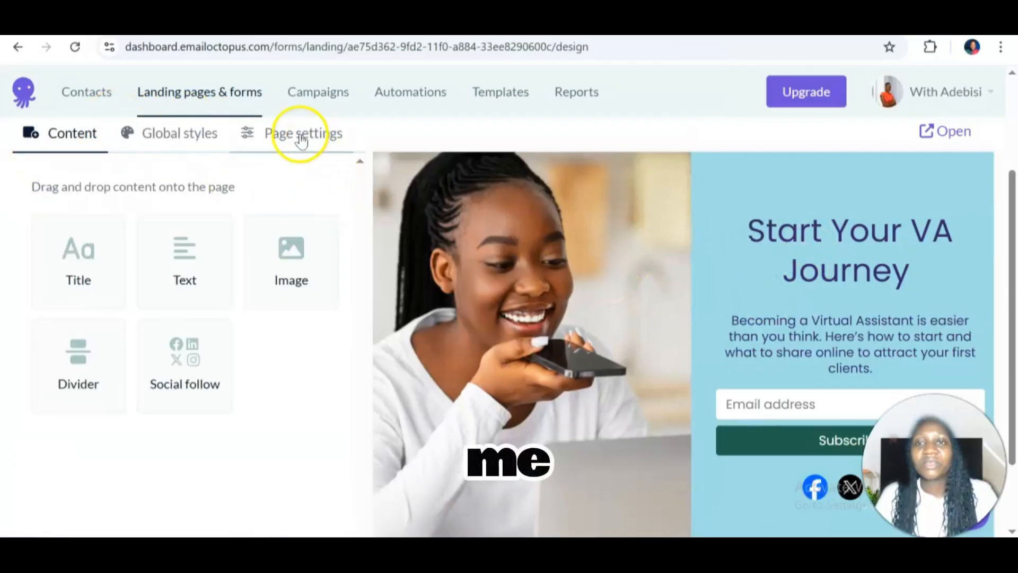
left_click(299, 134)
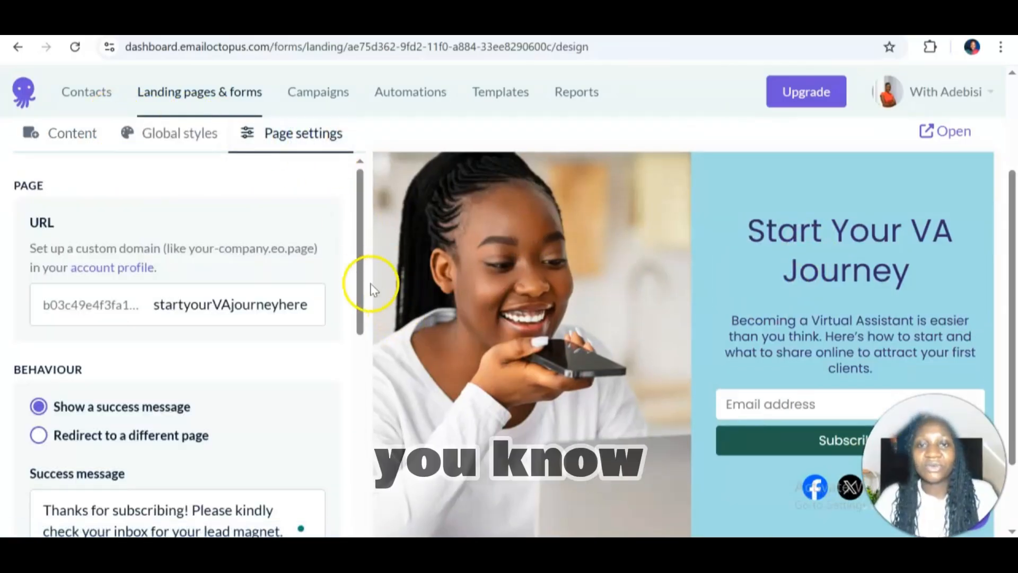
left_click_drag(359, 284, 376, 465)
triple_click(211, 370)
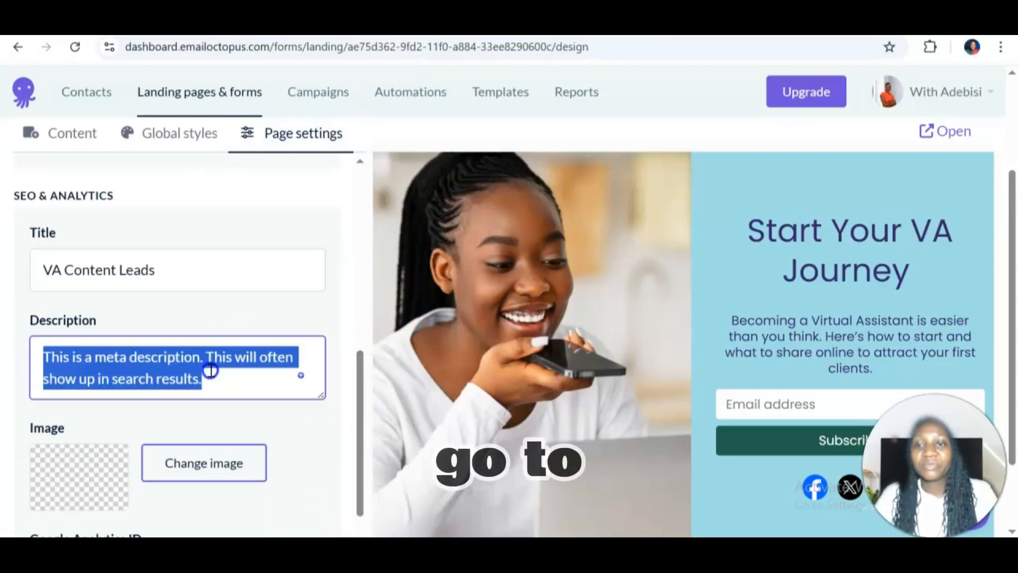
type("Download my free \"VA Starter Checklist\" or book a Discovery Call today!")
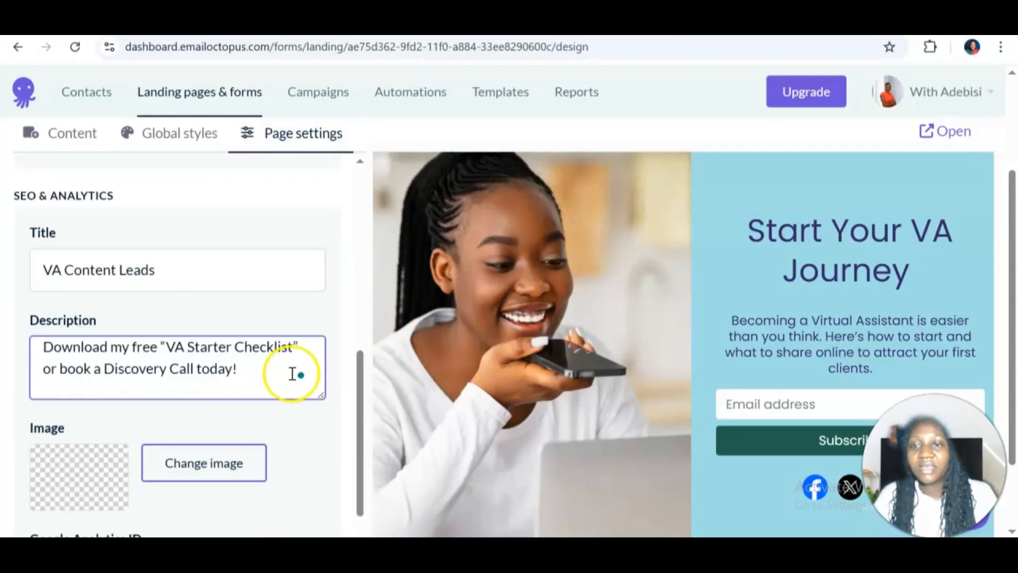
Set the SEO image to the recently uploaded photo of the woman in white speaking into her phone
left_click(221, 469)
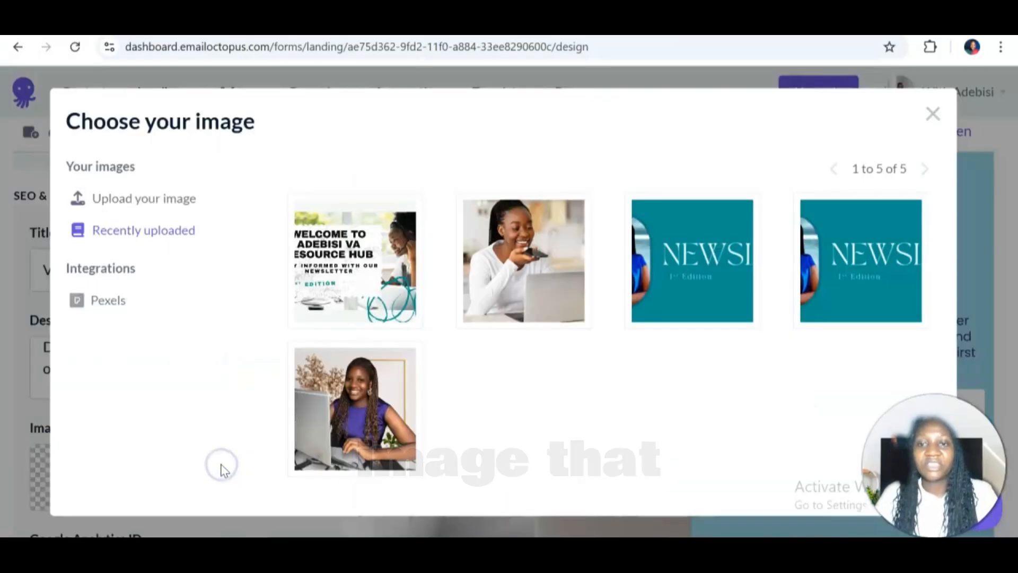
left_click(387, 321)
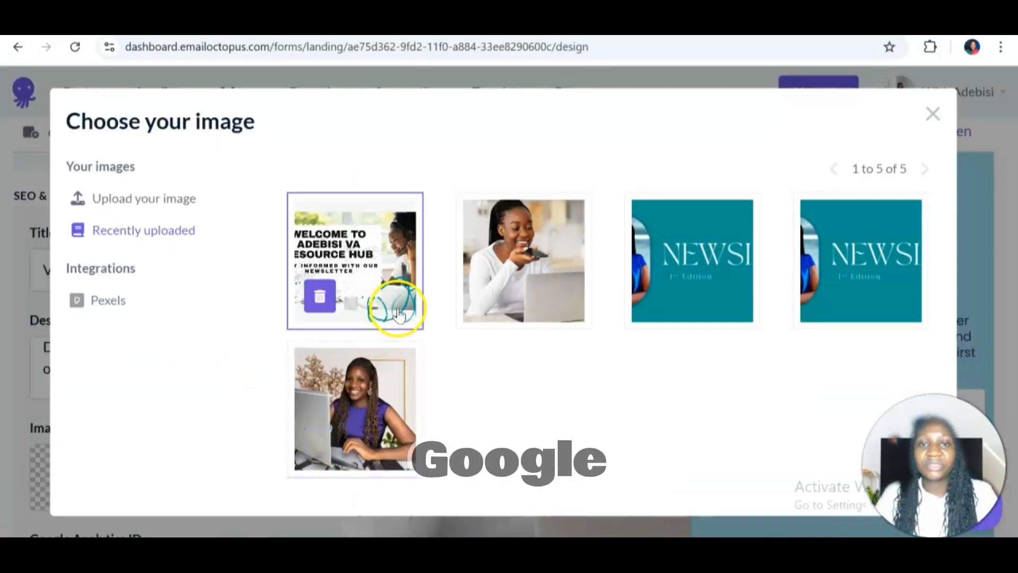
left_click(541, 265)
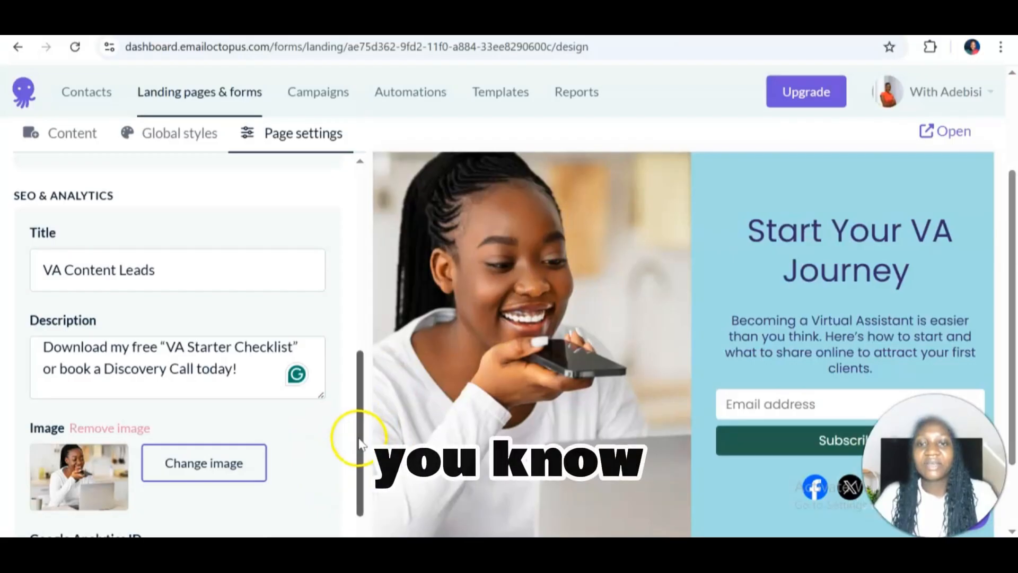
Review the page settings and the global background, colour and typography styles
left_click_drag(361, 440, 343, 226)
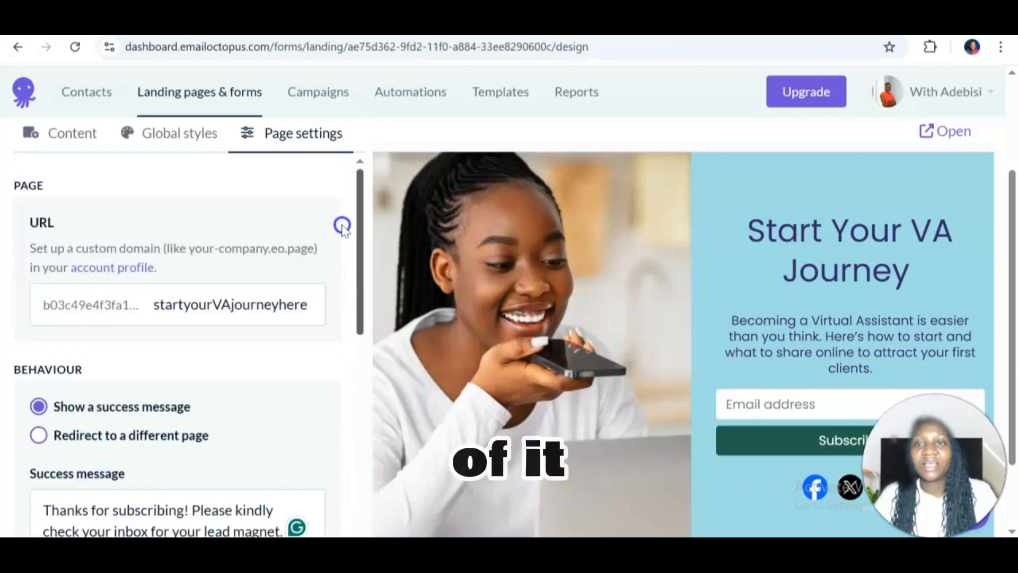
left_click(153, 139)
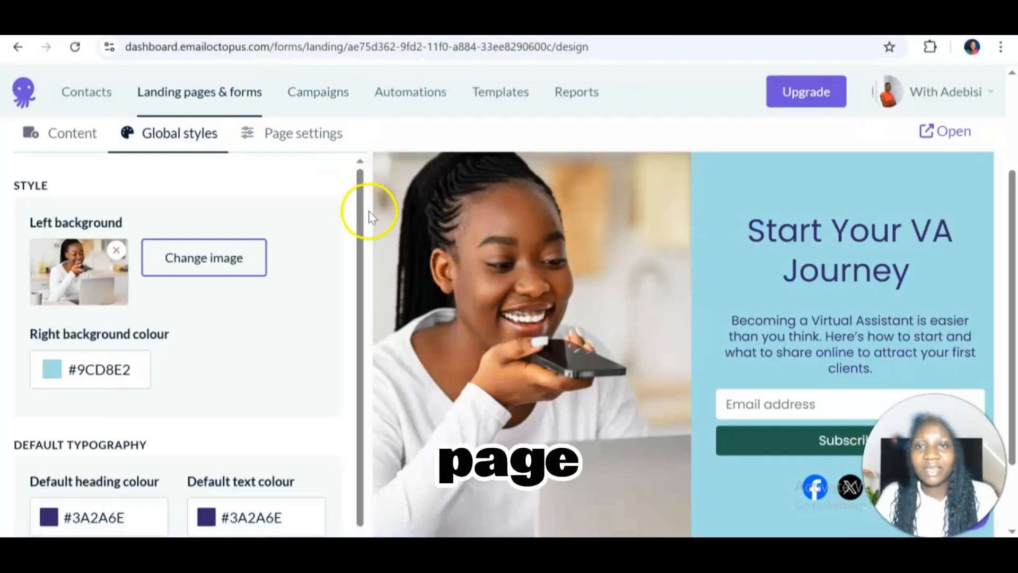
left_click_drag(362, 220, 375, 334)
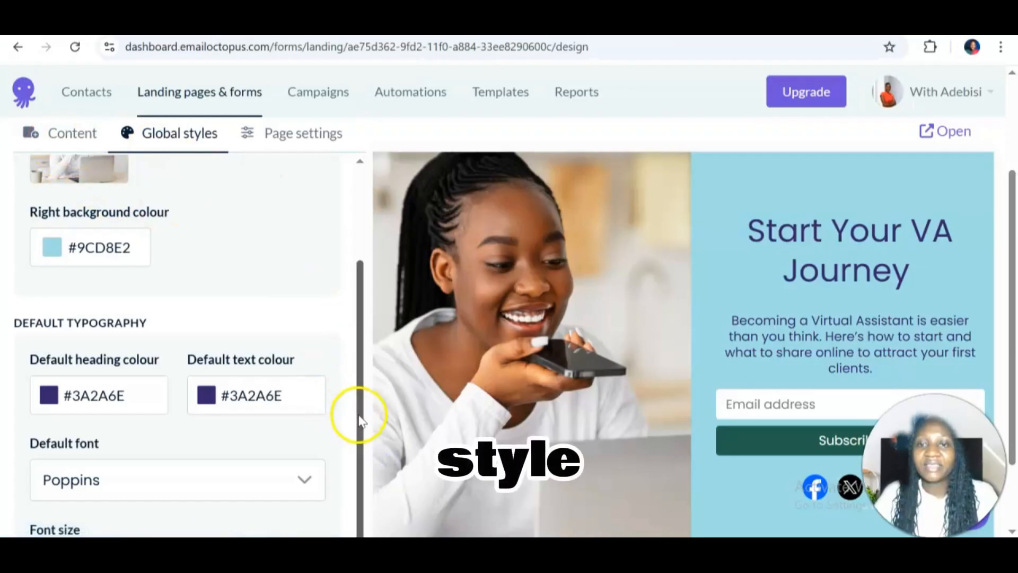
left_click_drag(359, 418, 333, 485)
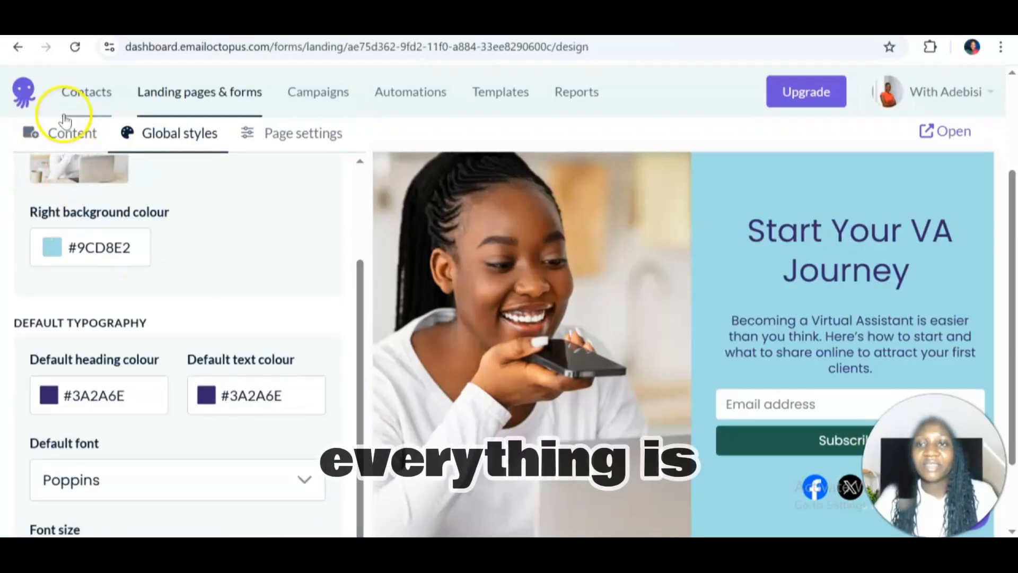
Add a First name field to the sign-up form above the Email address field
left_click(65, 139)
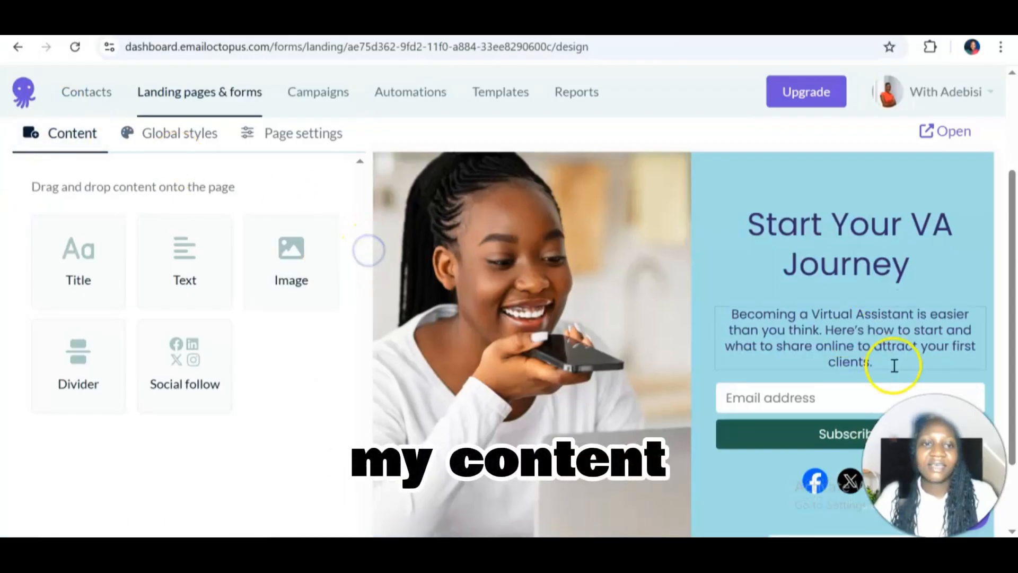
left_click(831, 408)
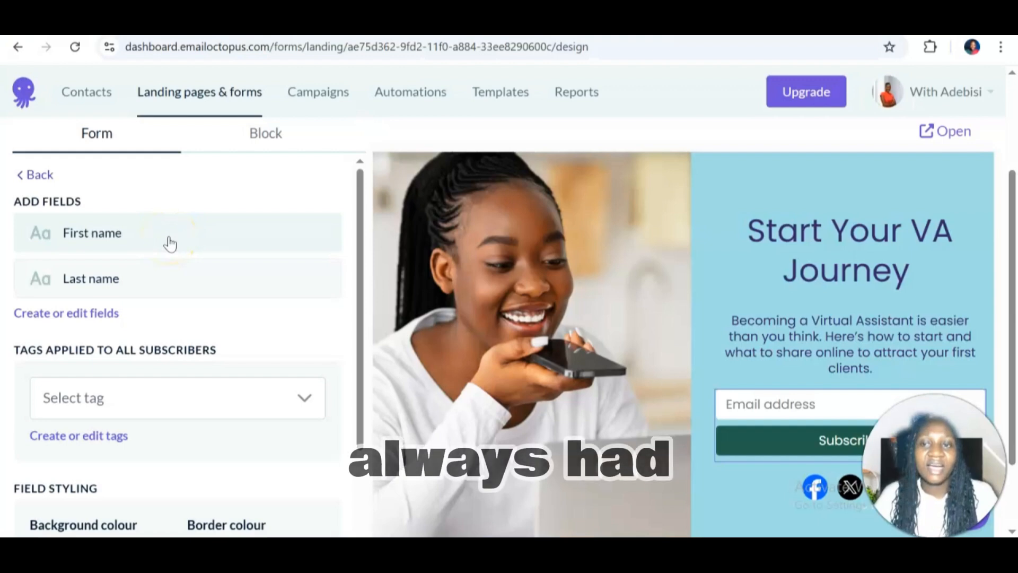
left_click_drag(168, 242, 382, 269)
left_click_drag(724, 397, 745, 376)
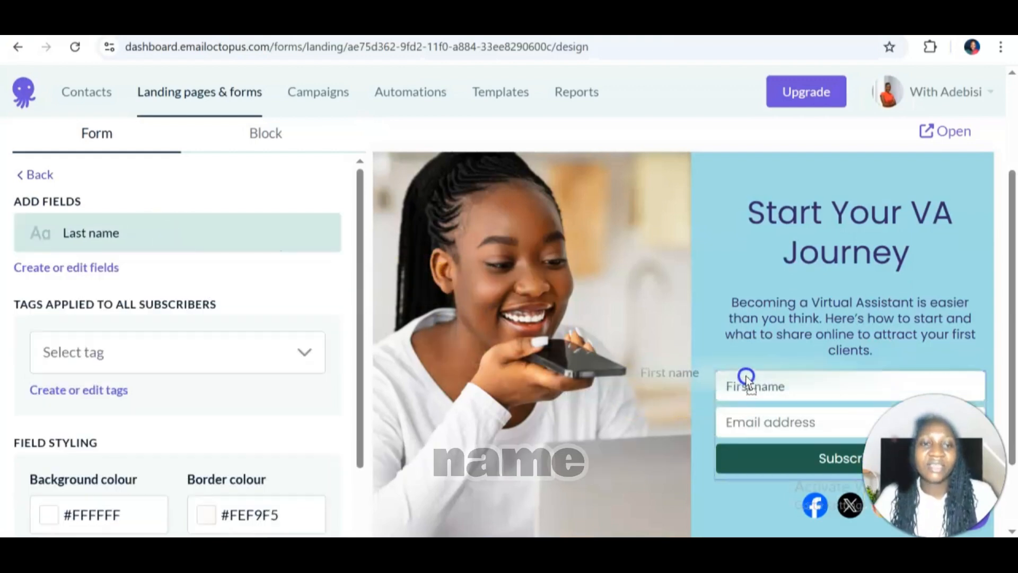
left_click(809, 386)
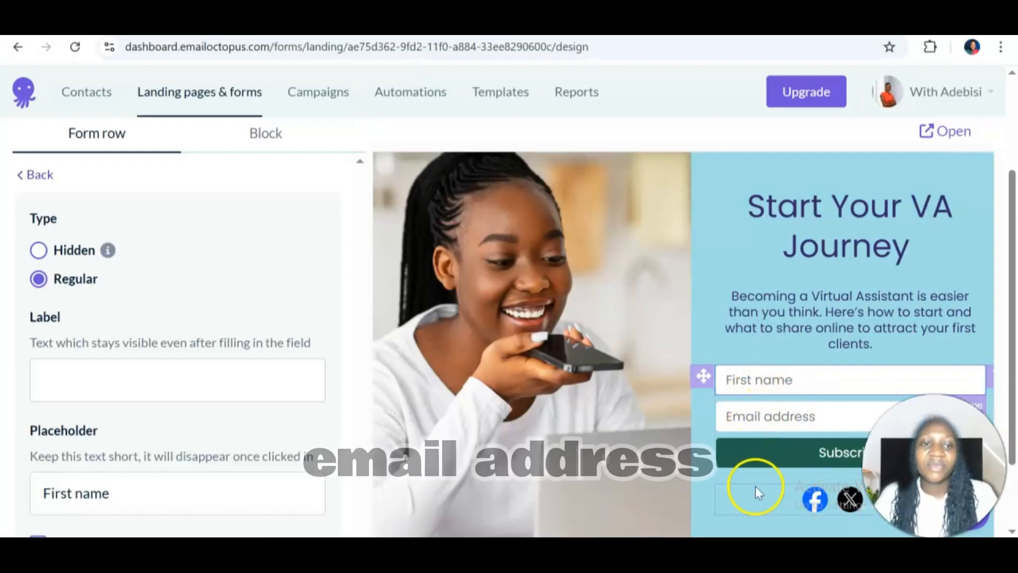
left_click(717, 471)
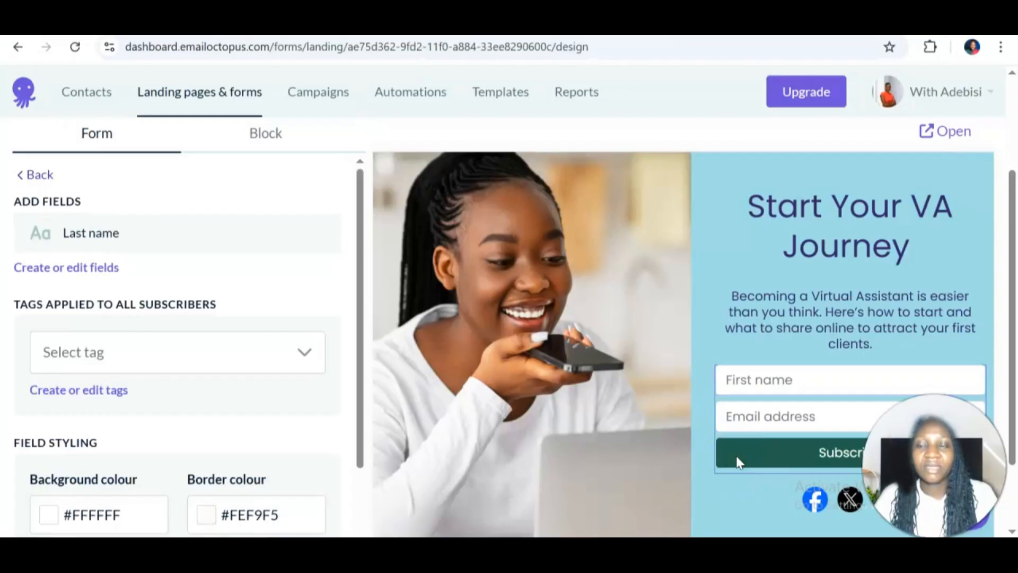
Apply the existing DM Connection Request tag to all subscribers of the sign-up form
left_click(165, 355)
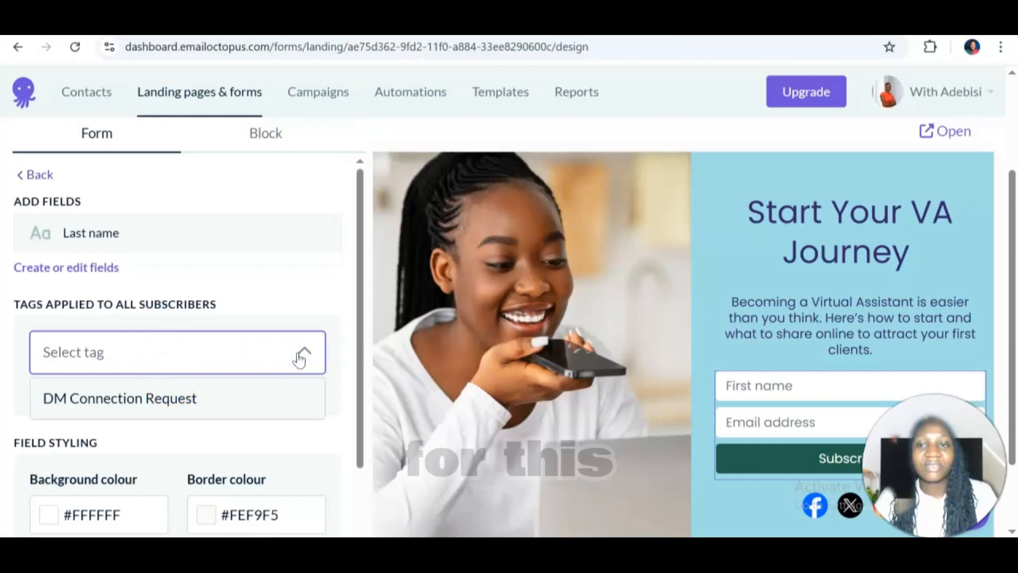
left_click(214, 401)
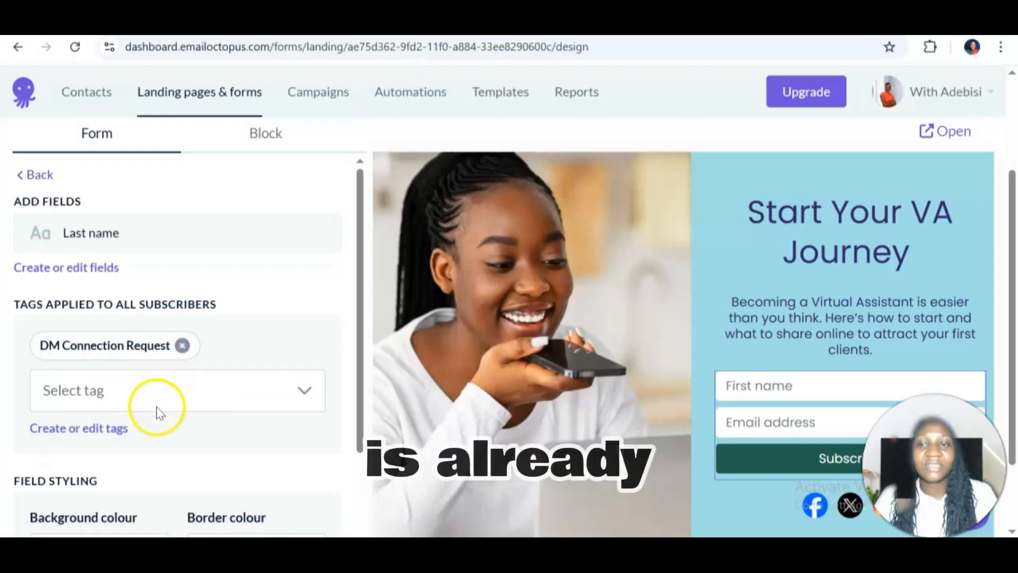
Create a new contact tag named "VA Content" and return to the landing page's form settings
left_click(101, 431)
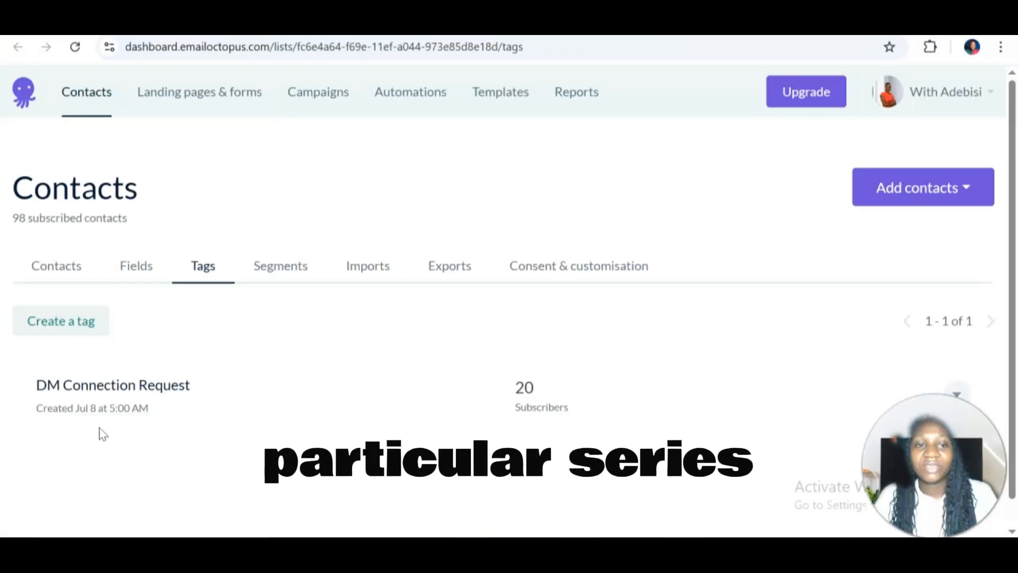
left_click(469, 265)
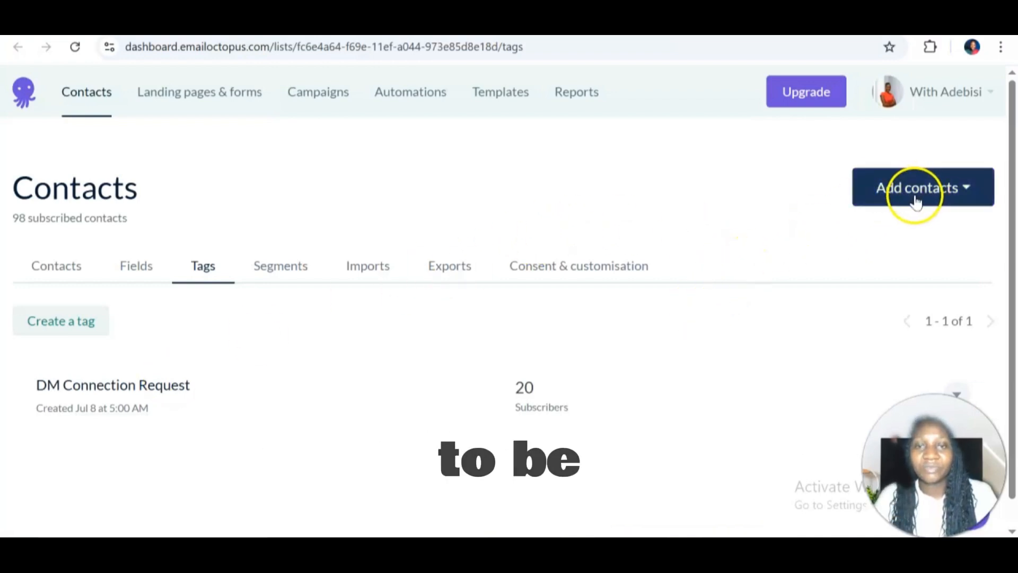
left_click(966, 190)
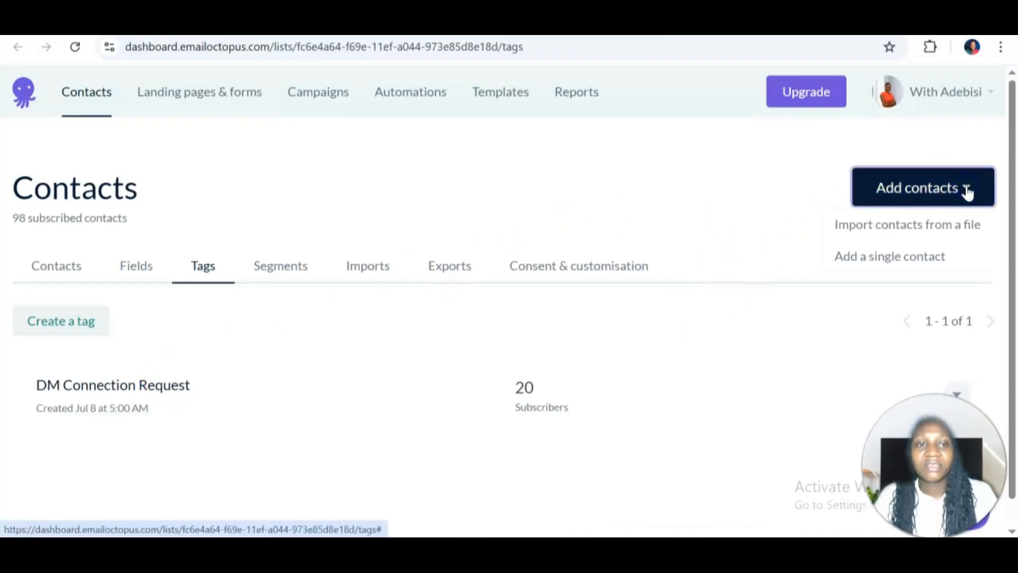
left_click(717, 231)
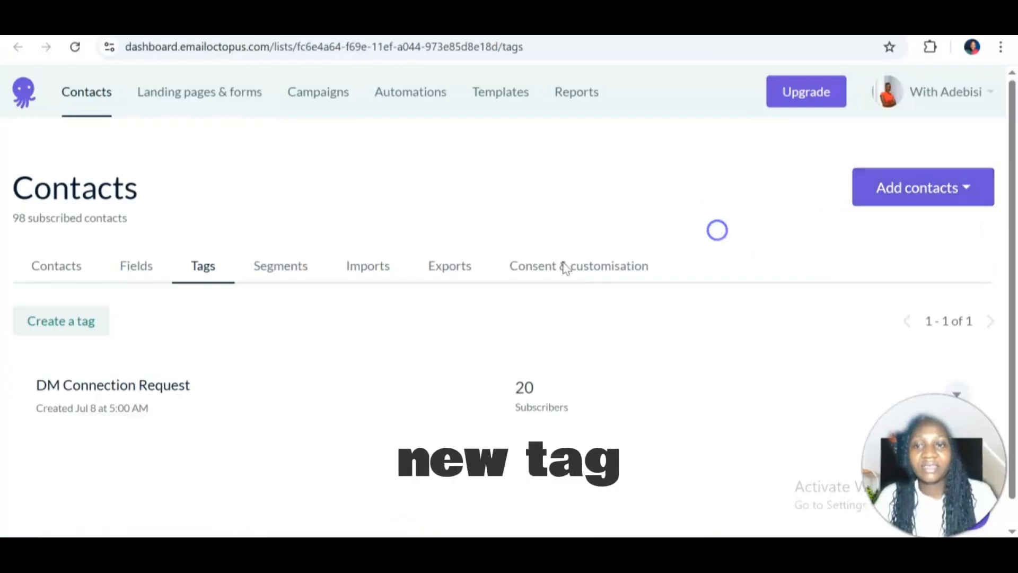
left_click(67, 319)
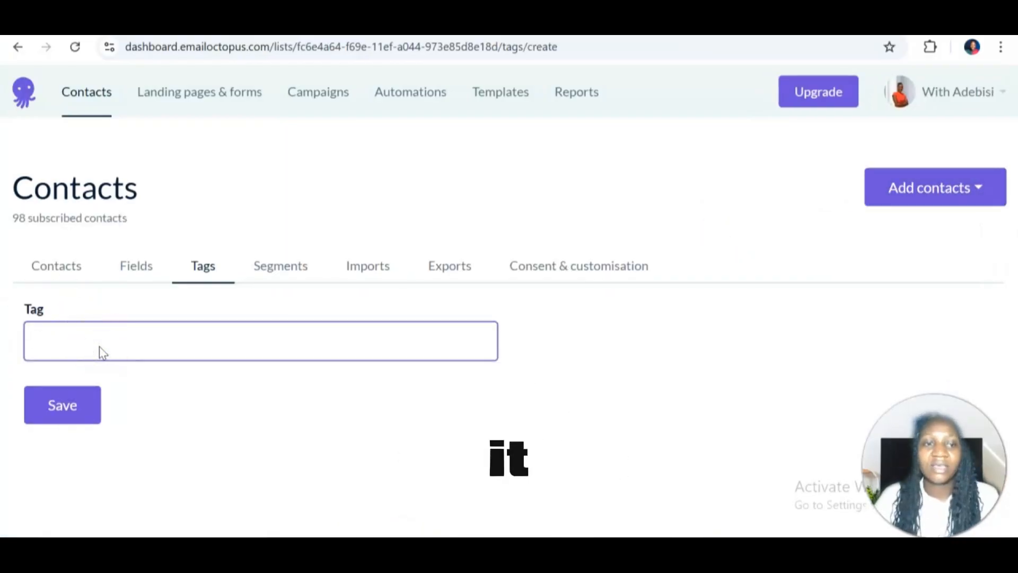
type("VA Content")
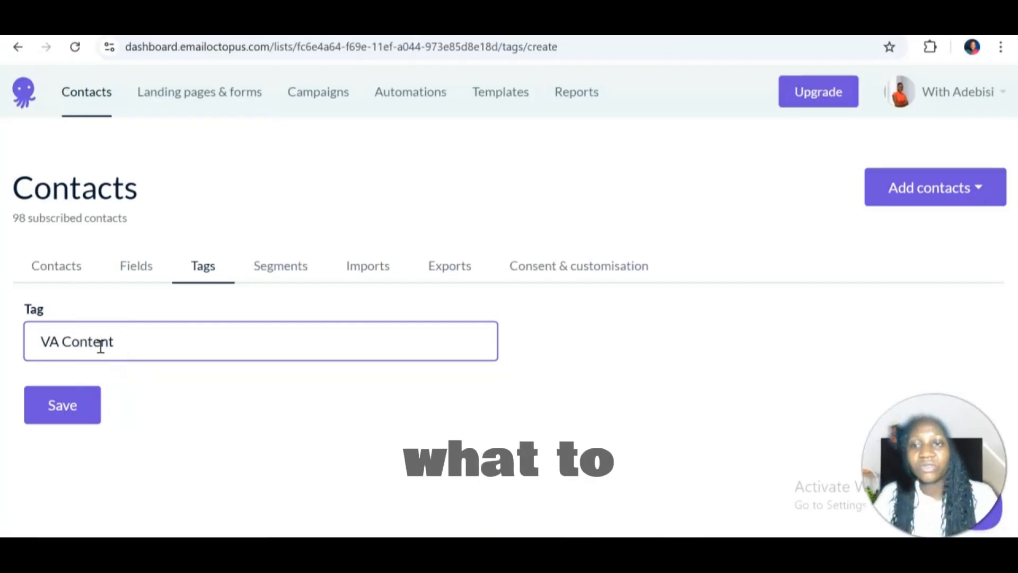
left_click(77, 403)
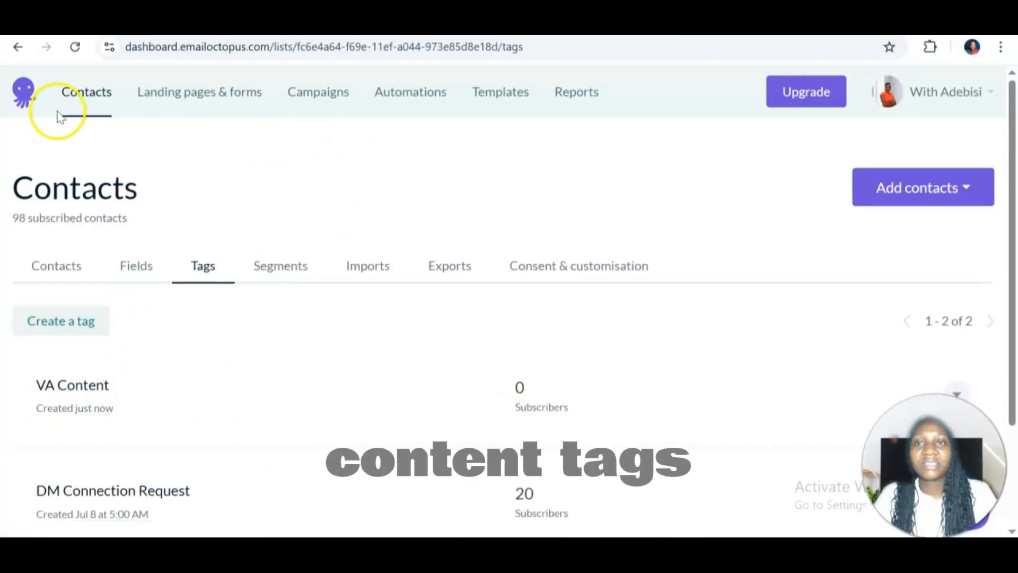
left_click(17, 46)
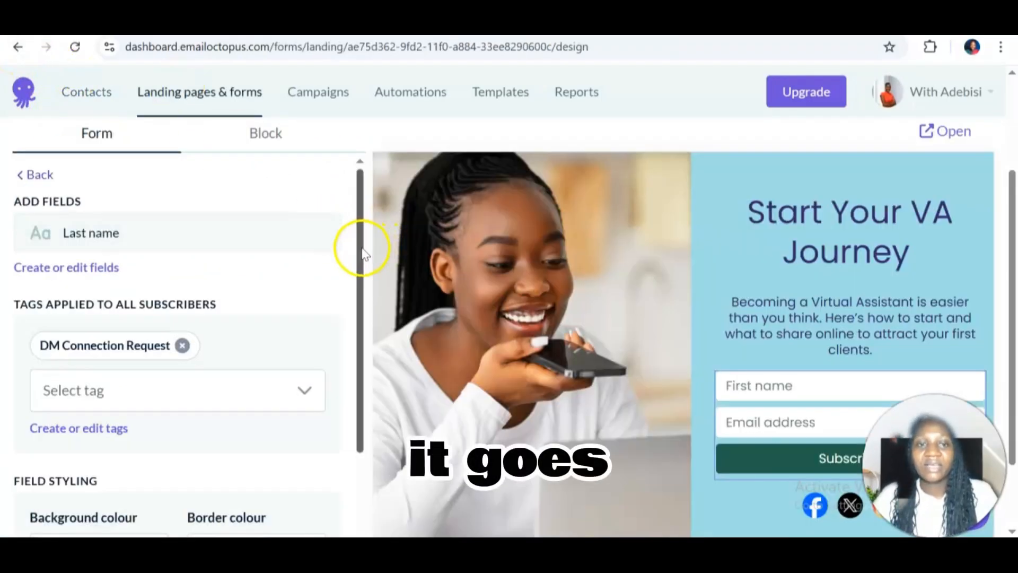
Preview the Hanner landing page in both desktop and mobile layouts
left_click_drag(356, 250, 364, 191)
left_click(1012, 117)
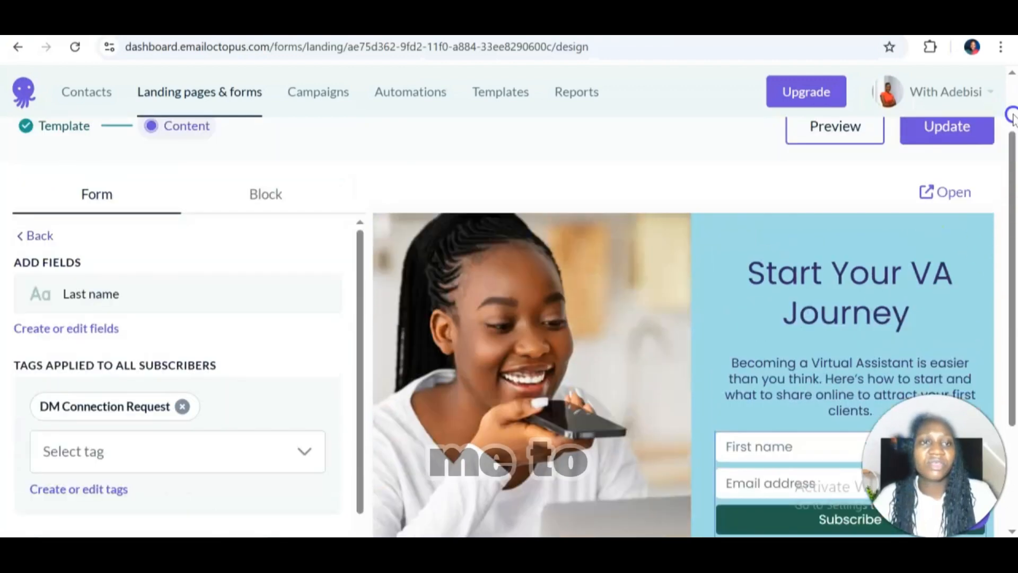
left_click(846, 206)
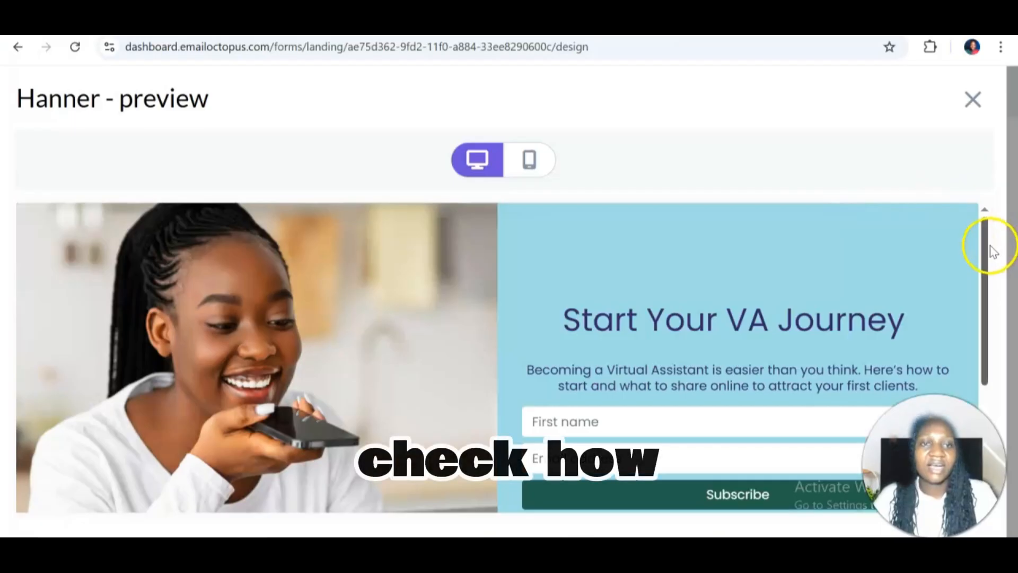
left_click_drag(991, 246, 972, 197)
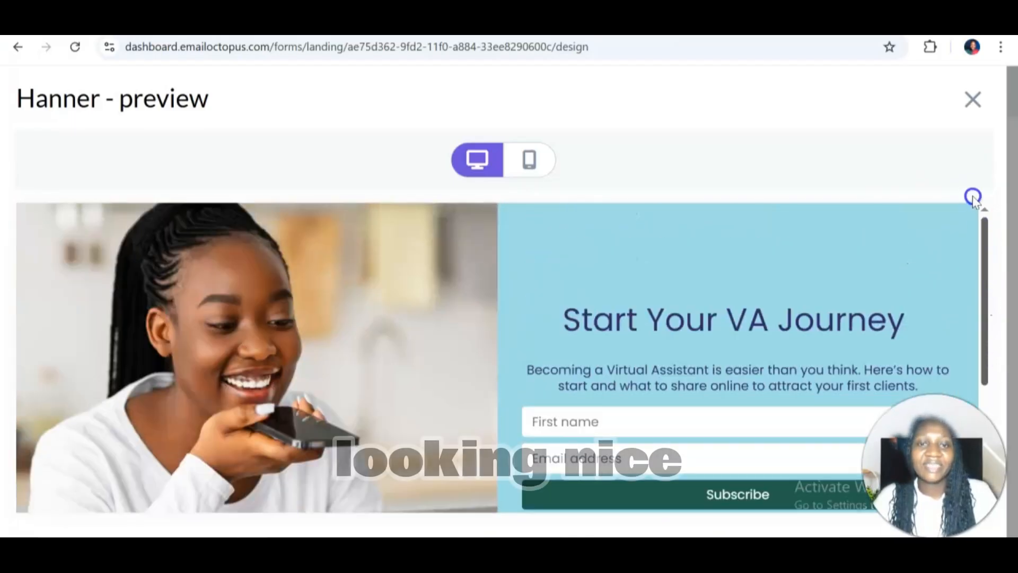
left_click(546, 154)
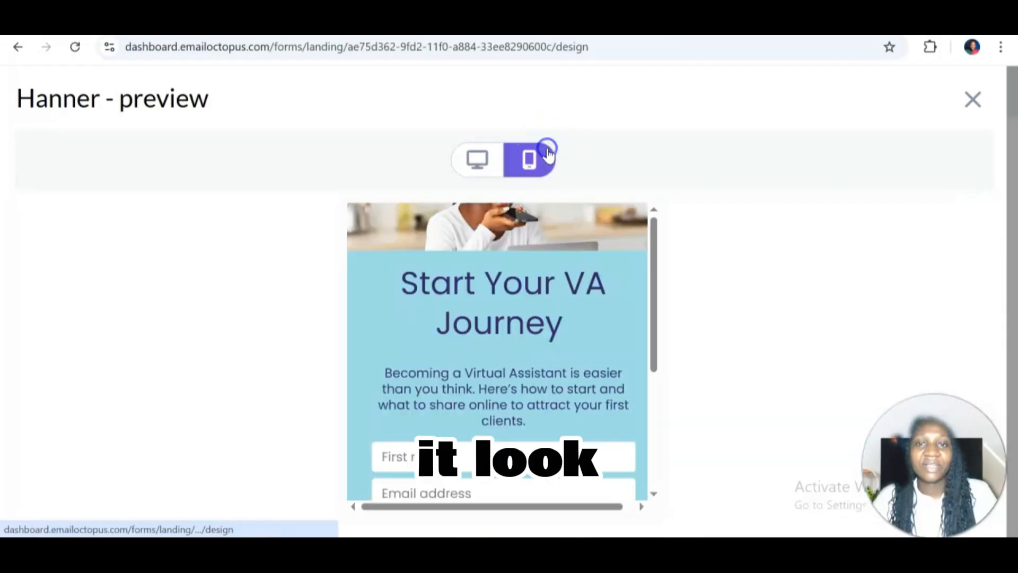
left_click_drag(656, 270, 659, 223)
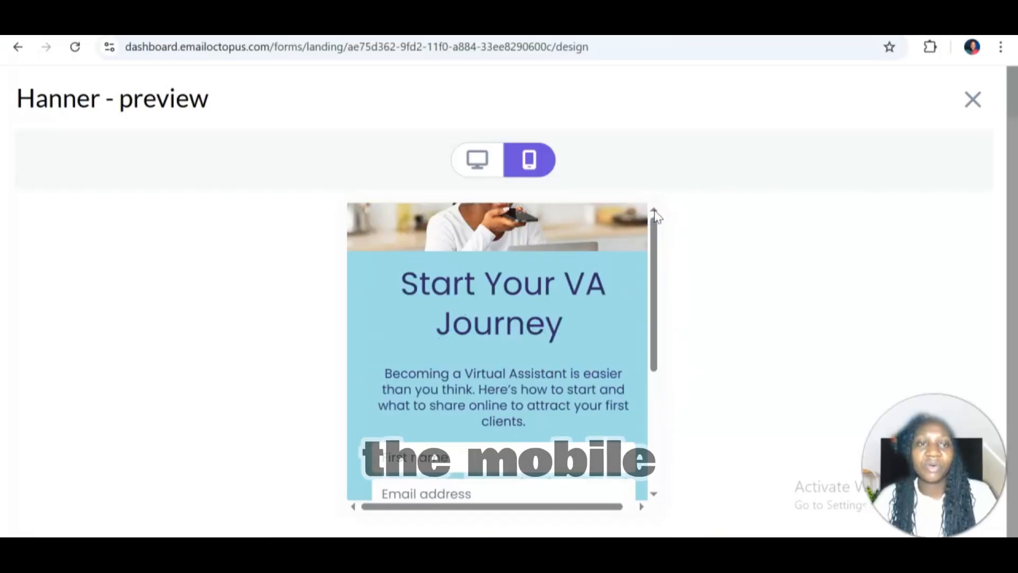
left_click(970, 98)
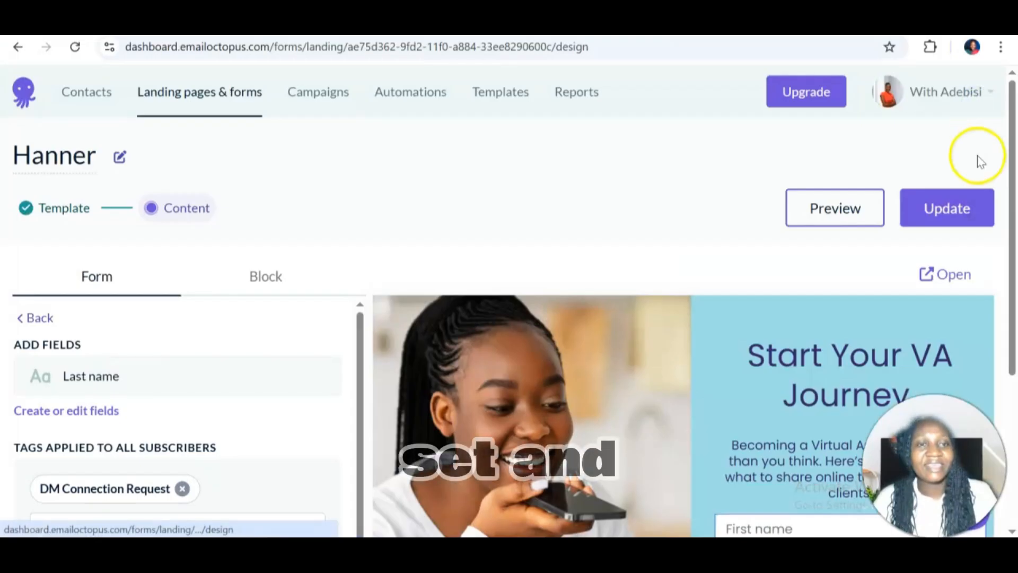
Update the Hanner landing page with the current changes and check the published version
left_click(947, 218)
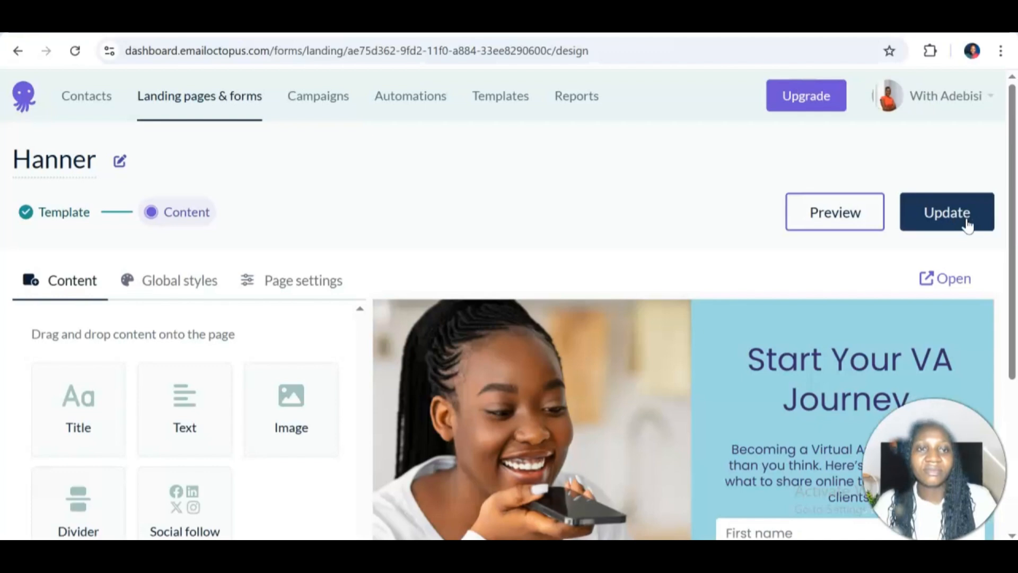
left_click(935, 287)
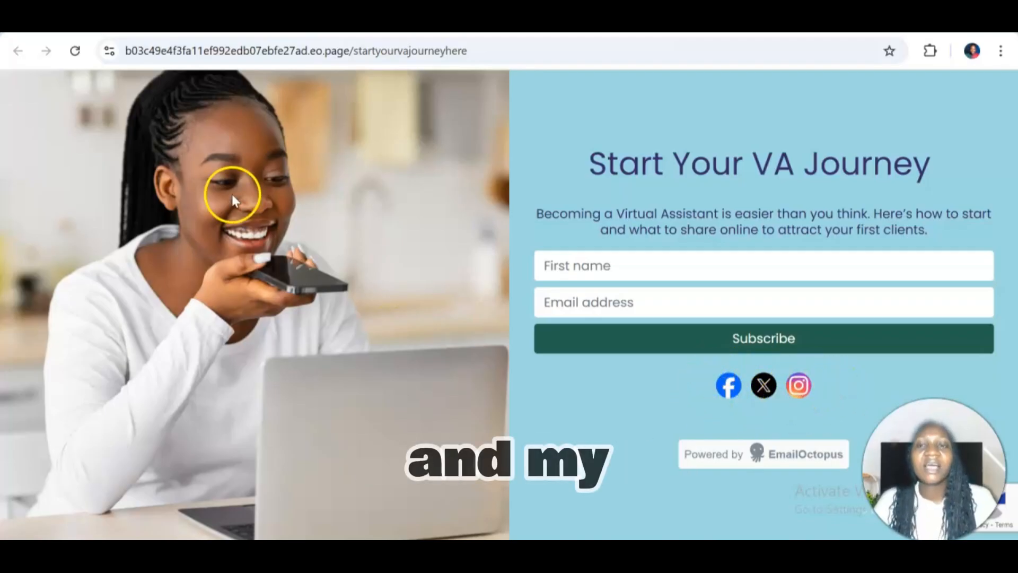
left_click(90, 15)
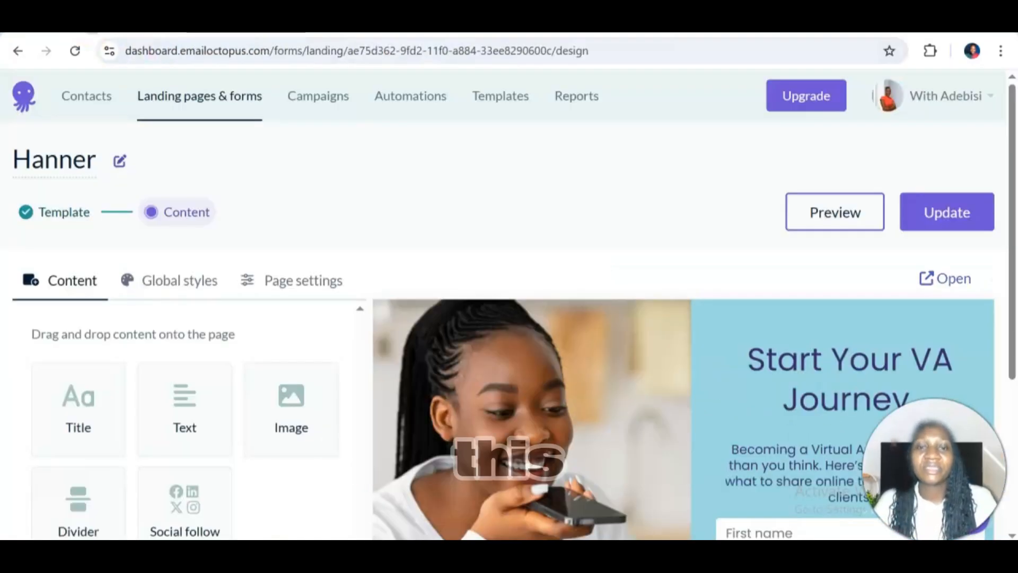
left_click(947, 225)
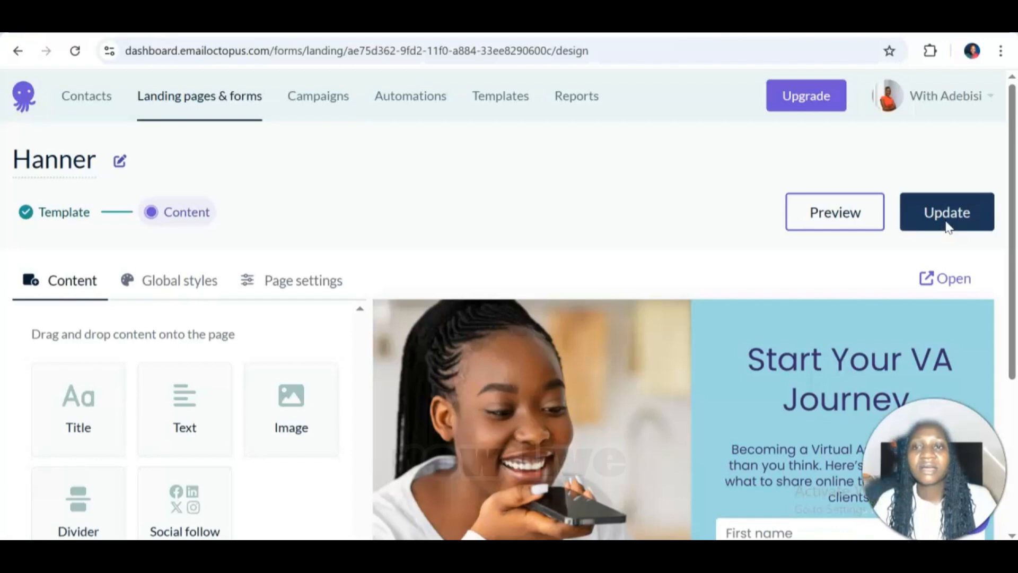
Review the landing page's global styles and its URL ending in the page settings
left_click(167, 287)
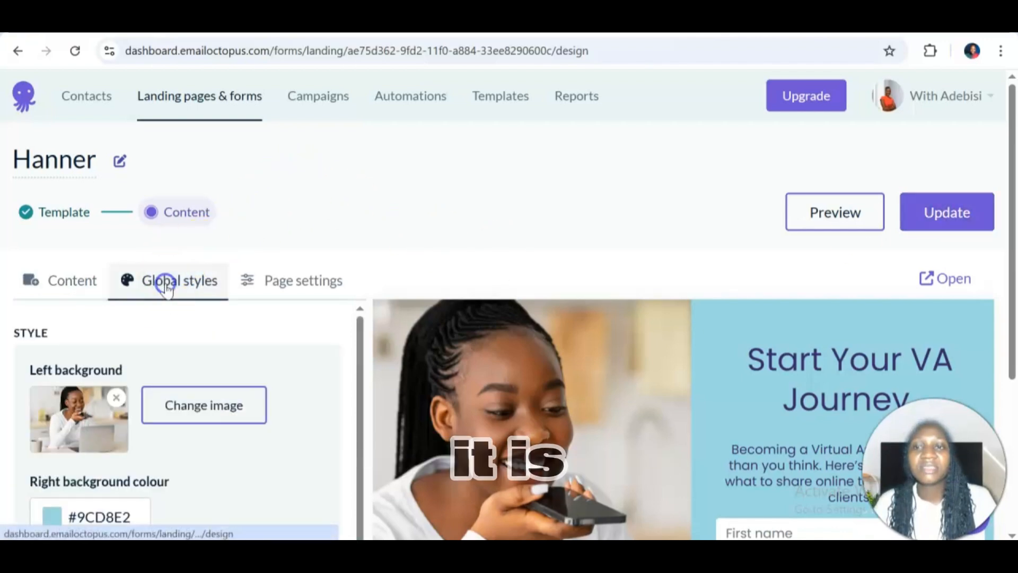
left_click(311, 290)
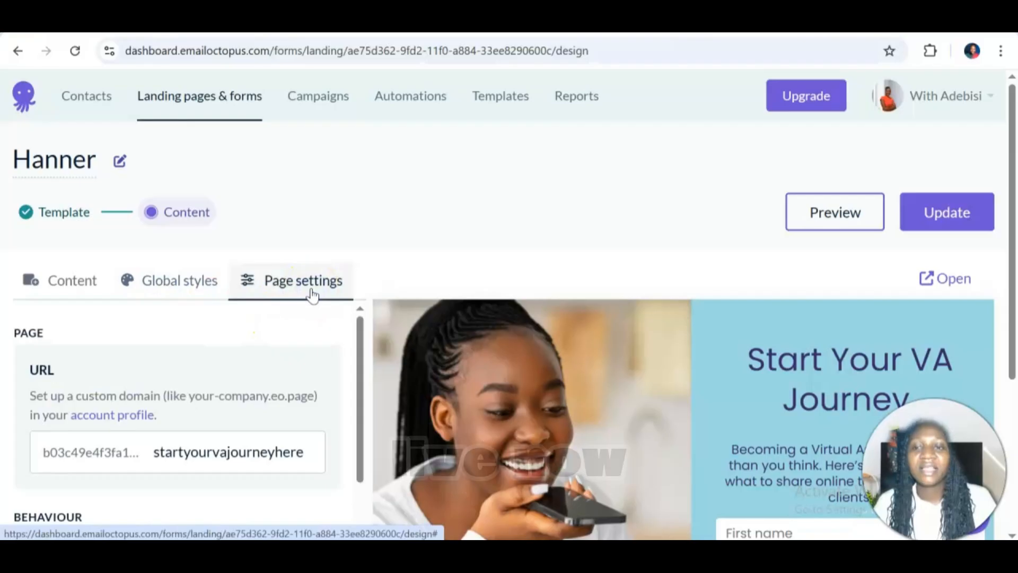
left_click(297, 456)
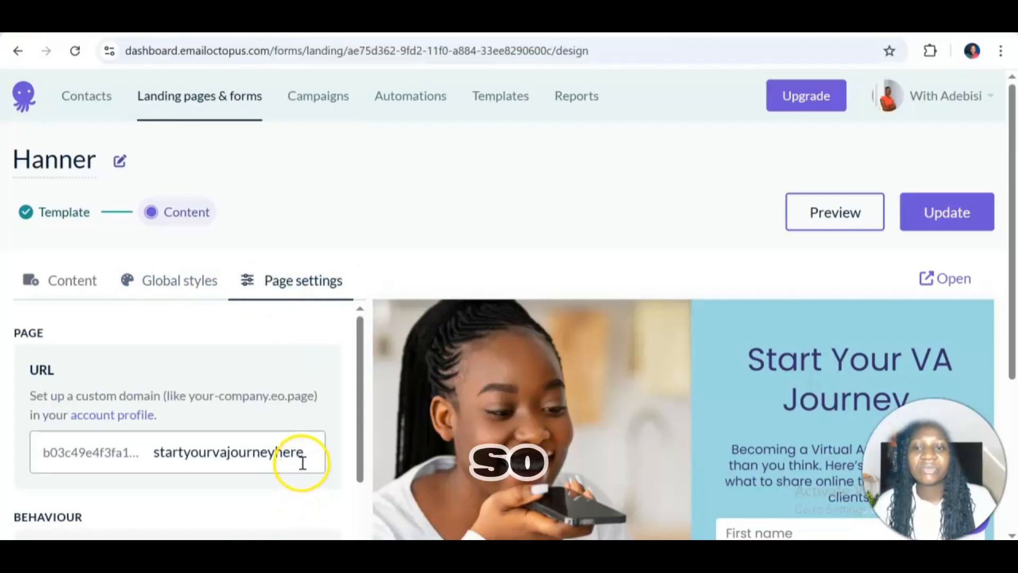
double_click(301, 460)
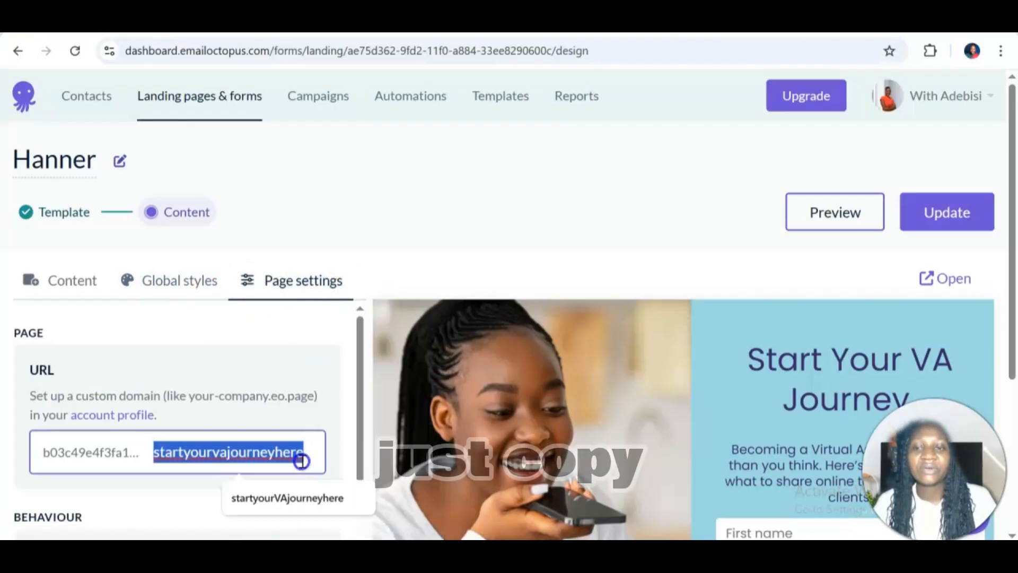
left_click(377, 168)
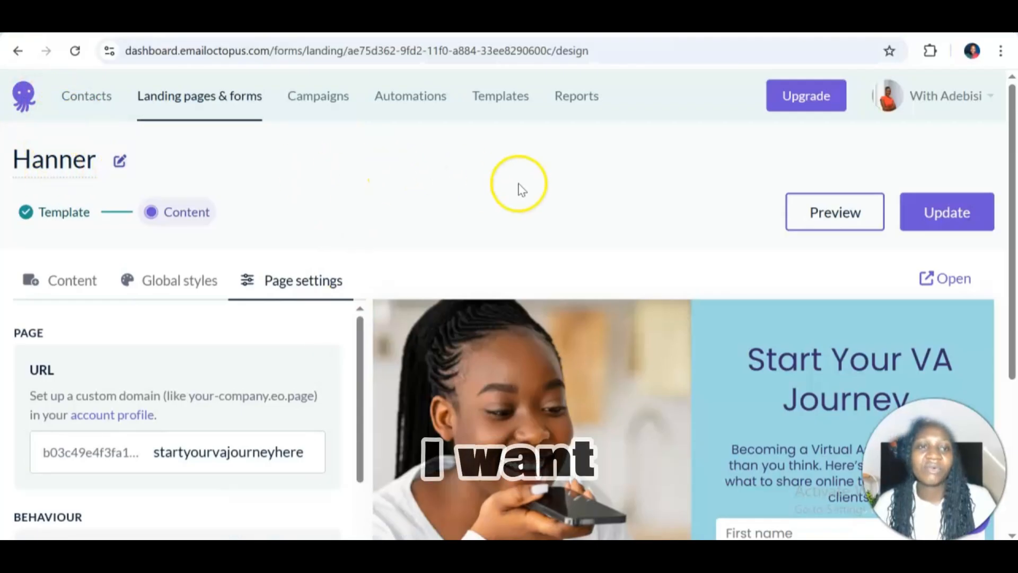
Copy the published landing page's full link and send it to the contact in the open WhatsApp chat
left_click(954, 281)
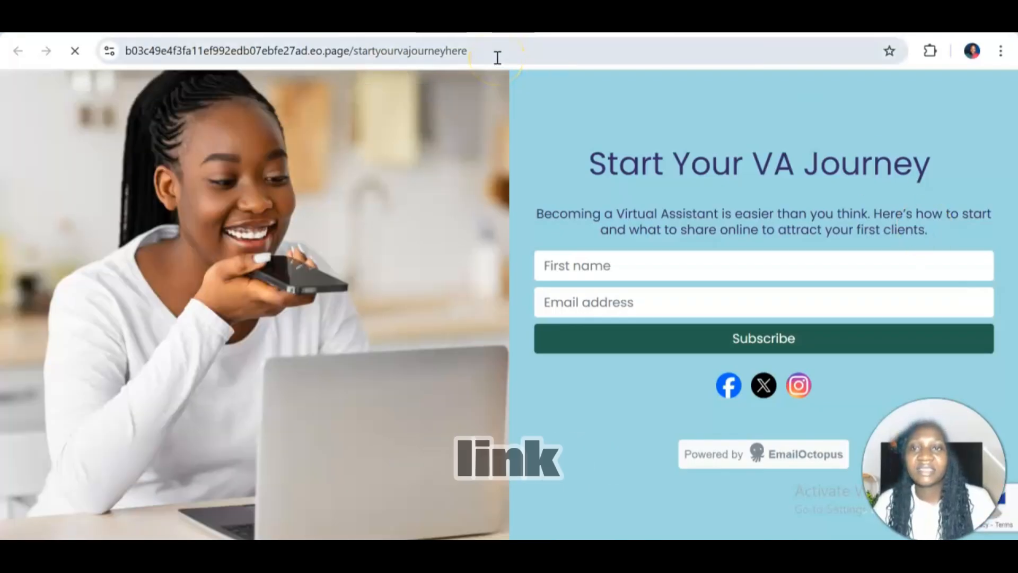
left_click(497, 53)
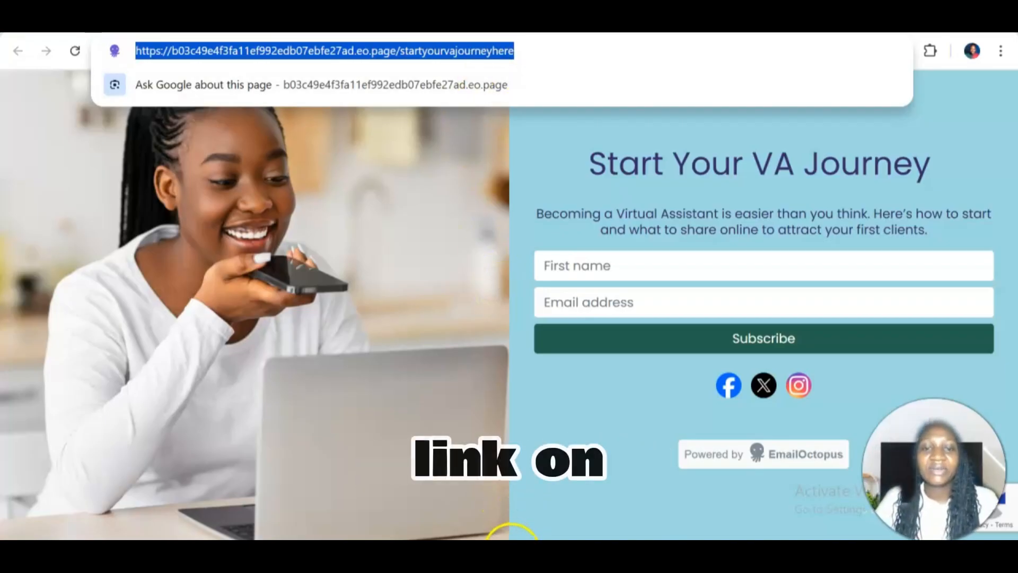
left_click(515, 560)
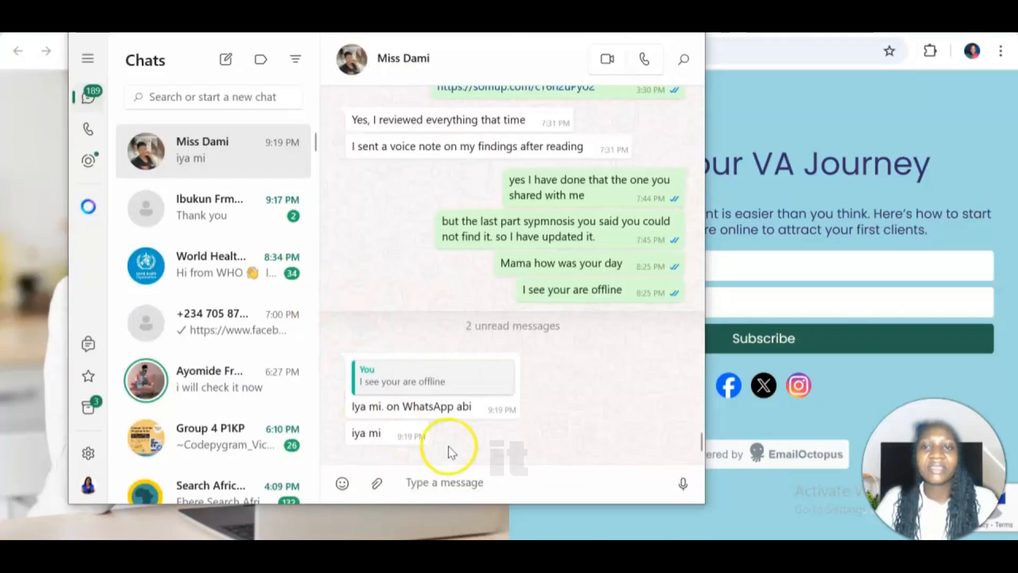
left_click(435, 483)
key("ctrl+v")
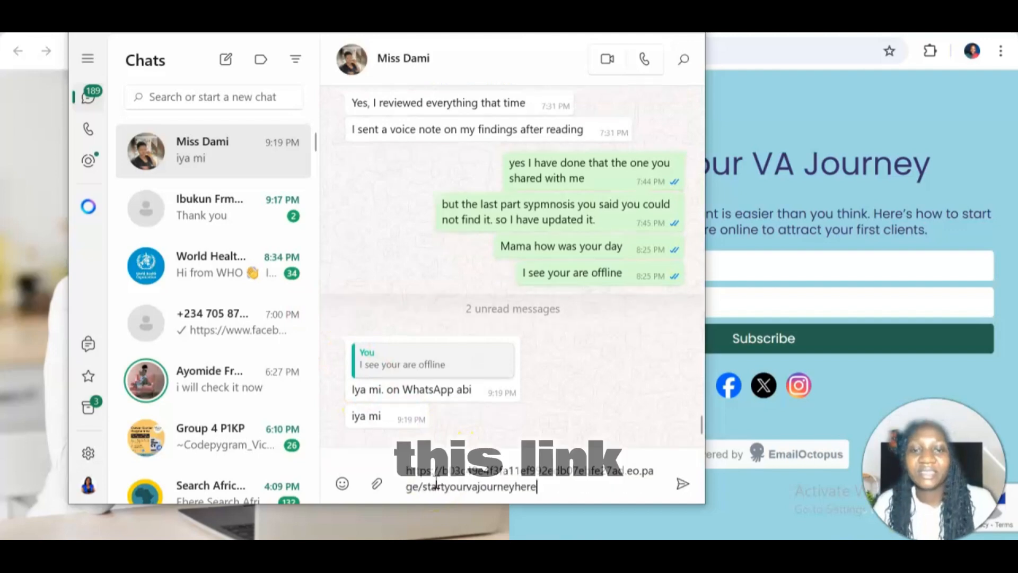
left_click(682, 482)
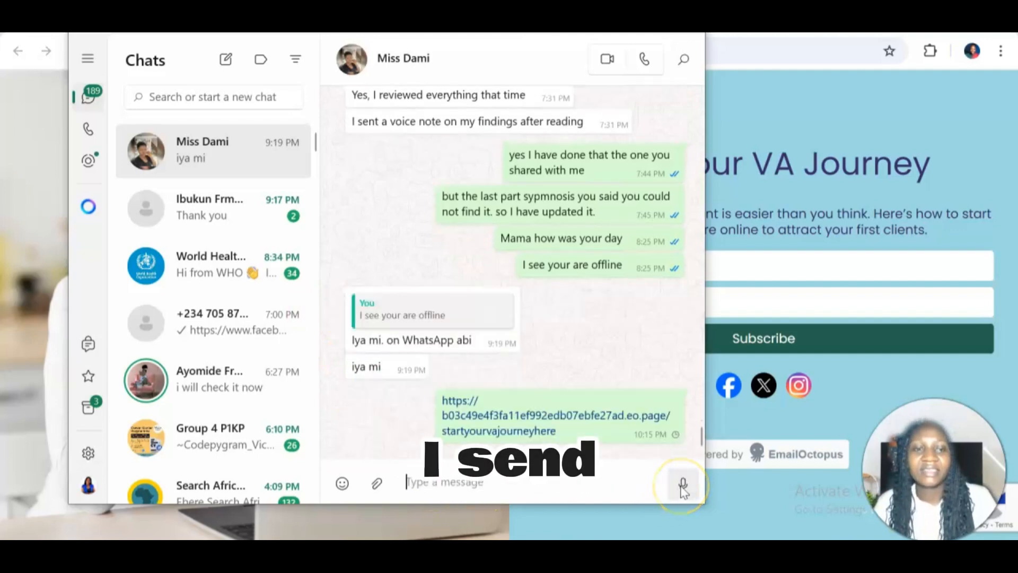
Open the sent link in the Edge browser and subscribe through the form with a first name and a saved email address
left_click(487, 434)
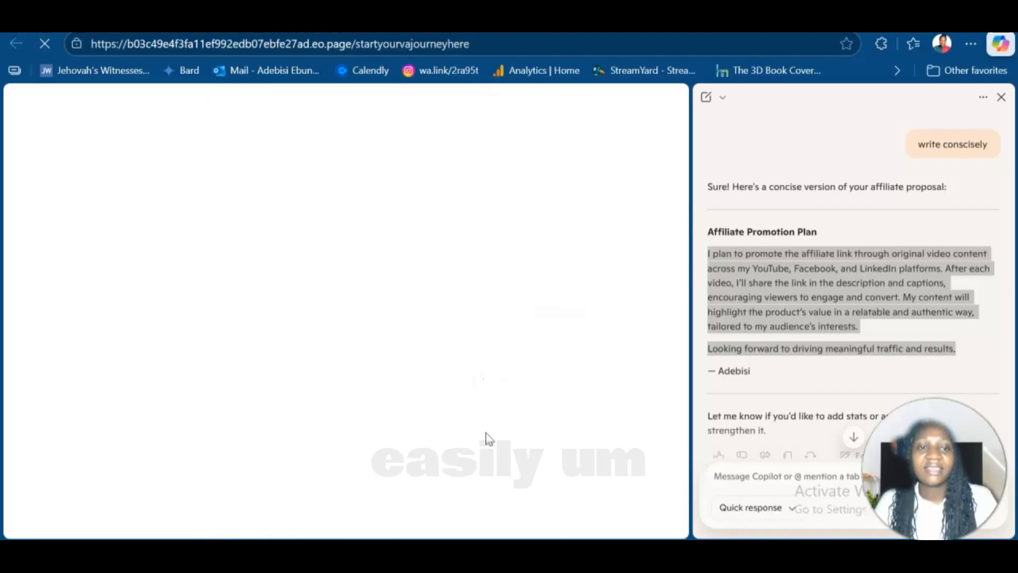
left_click(1001, 97)
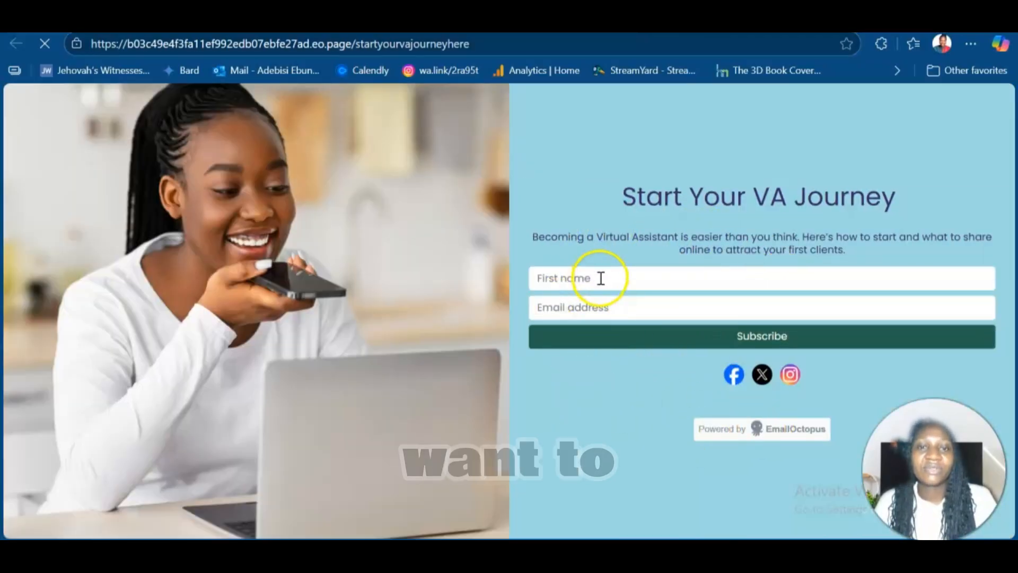
left_click(601, 278)
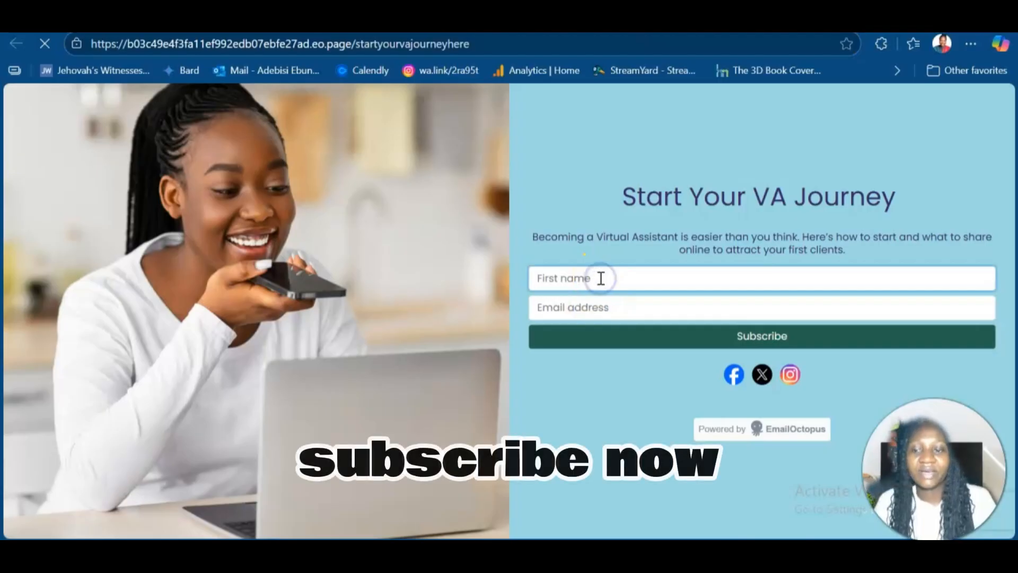
type("Ad")
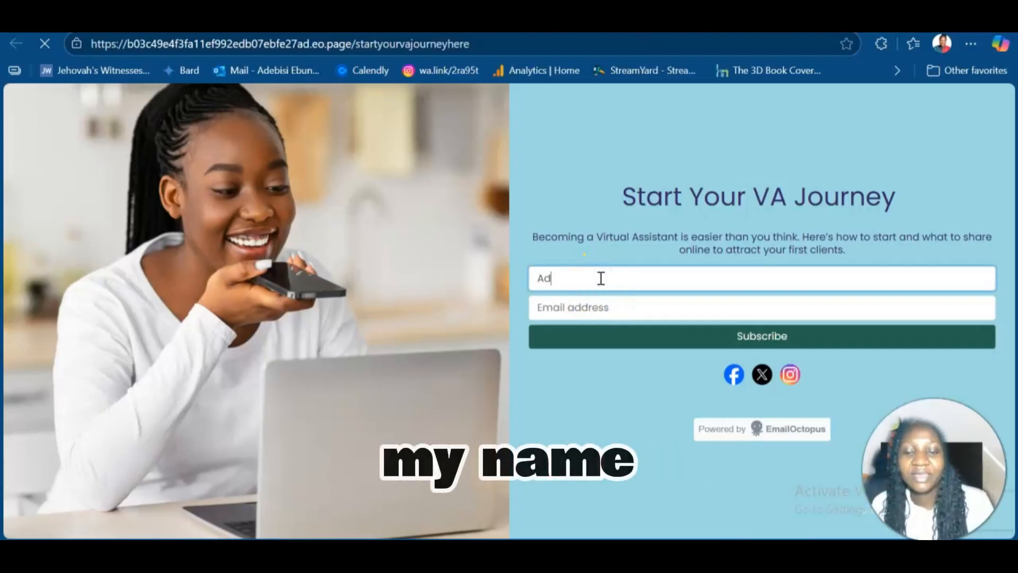
type("ebi")
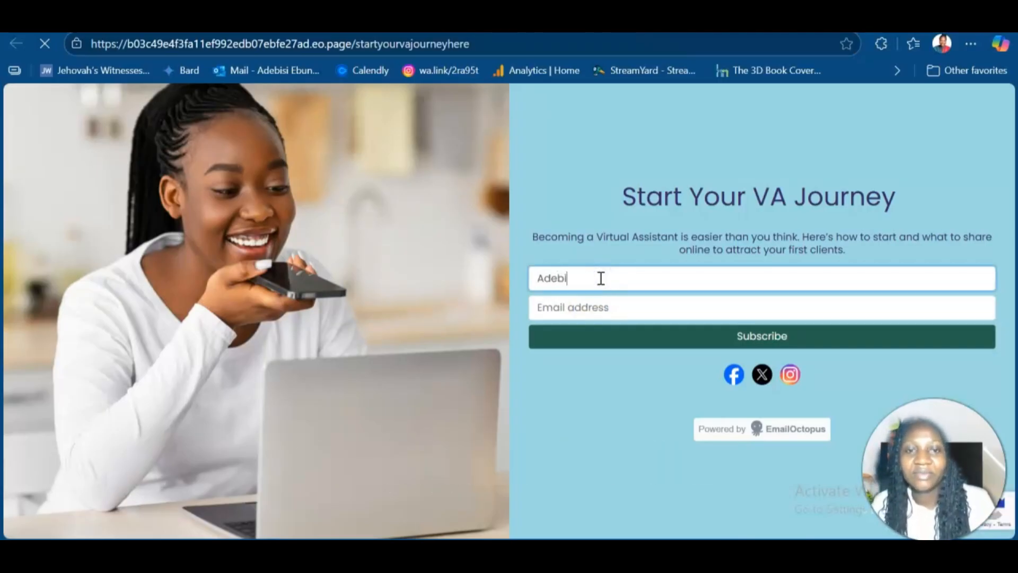
type("si")
left_click(569, 311)
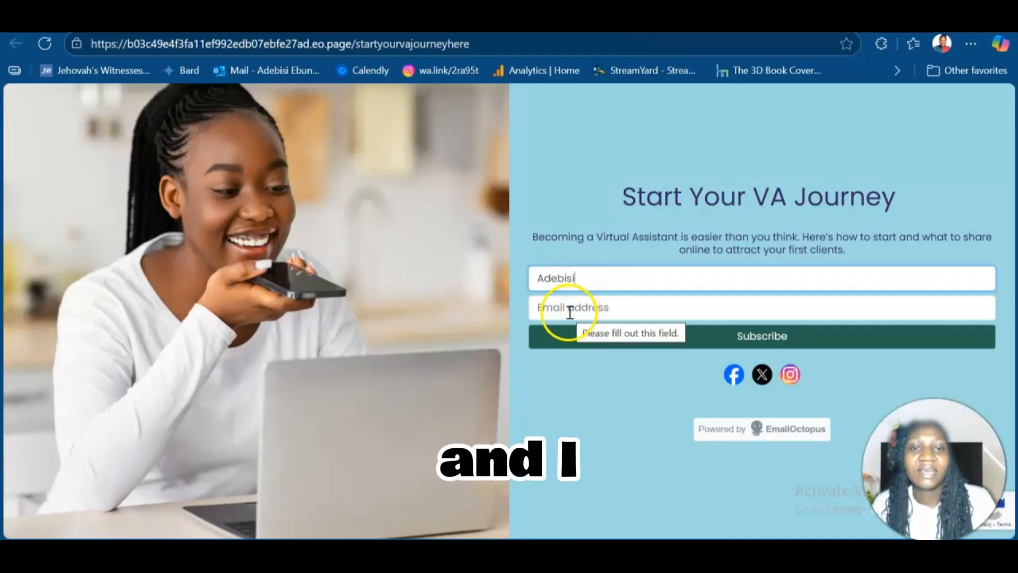
left_click(566, 307)
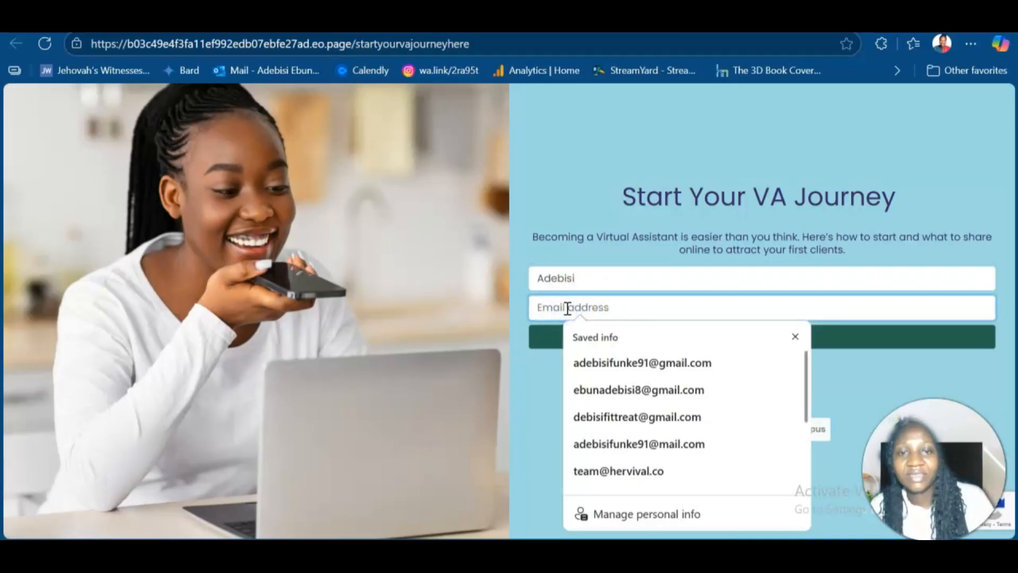
left_click(646, 404)
left_click(636, 391)
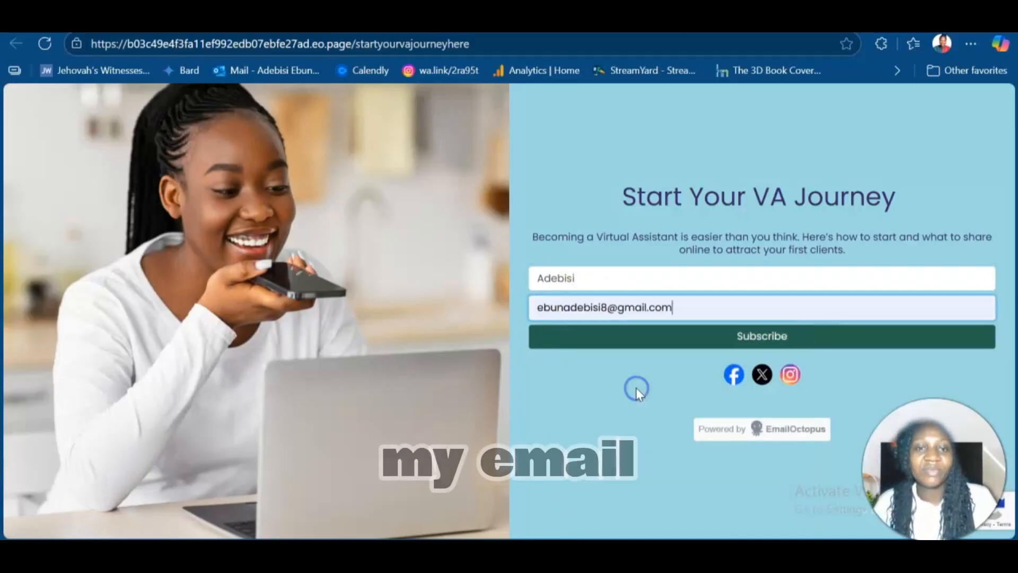
left_click(768, 337)
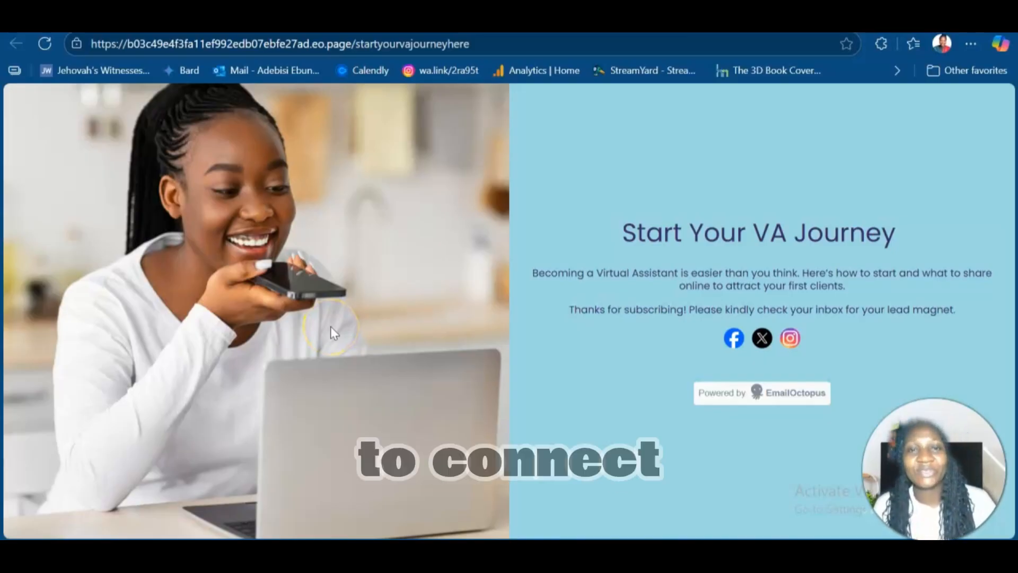
scroll(136, 342, "up", 1)
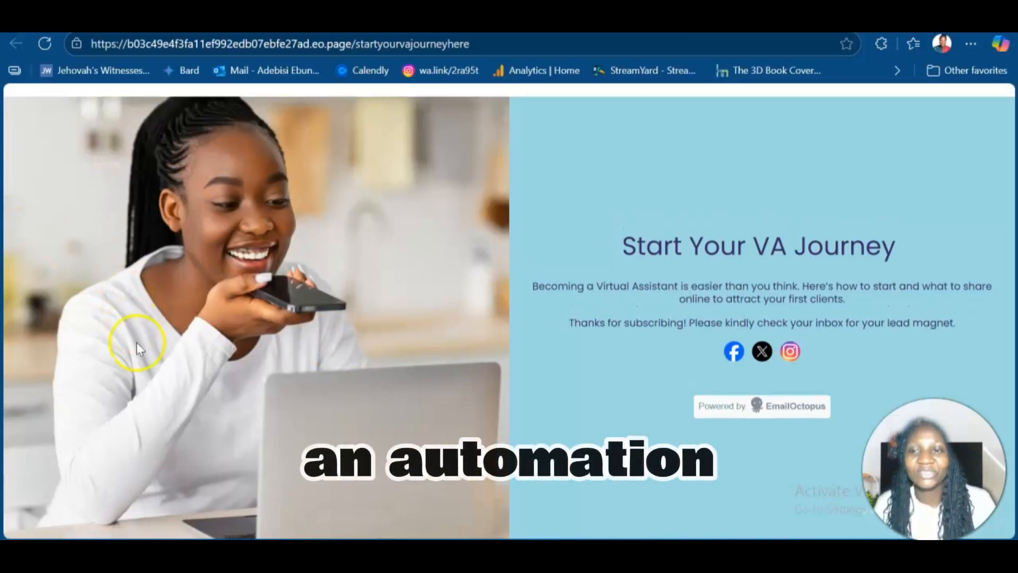